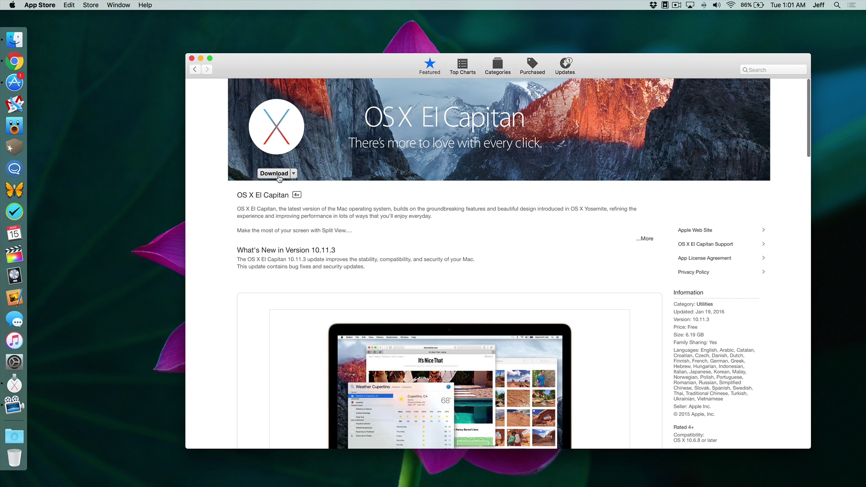
Close the App Store, then launch and quit the Install OS X El Capitan app.
{"action": "left_click", "coordinate": [191, 58]}
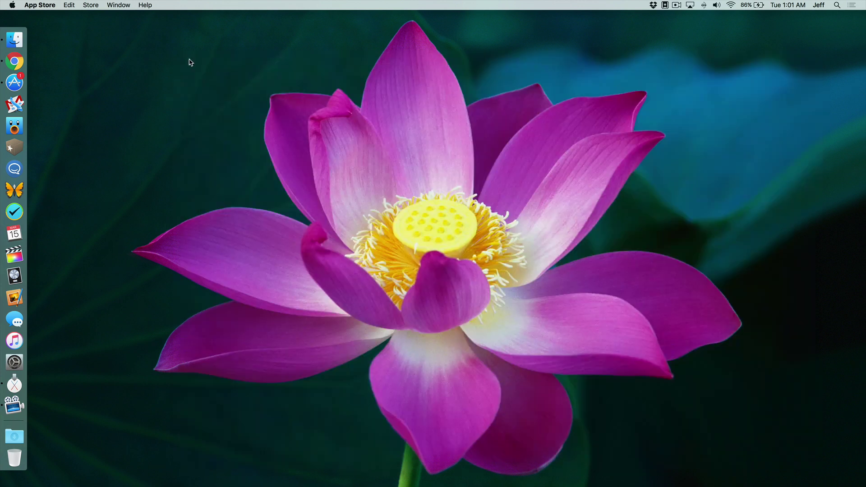
{"action": "left_click", "coordinate": [15, 384]}
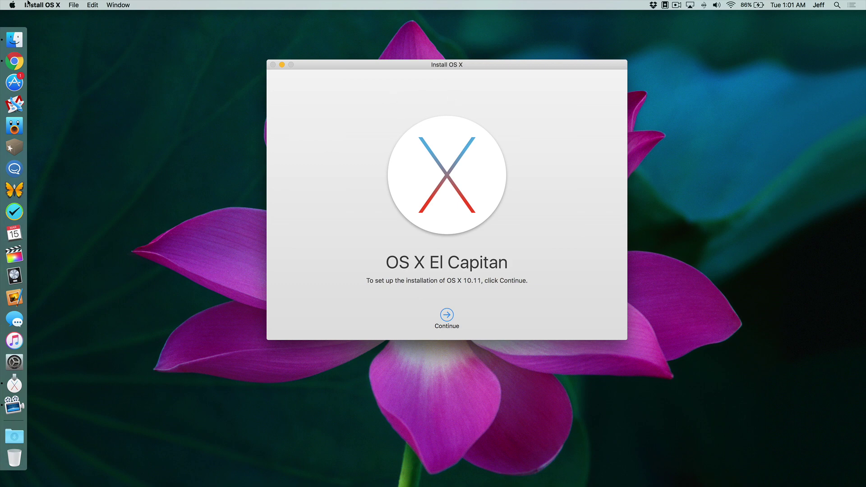
{"action": "left_click", "coordinate": [45, 4]}
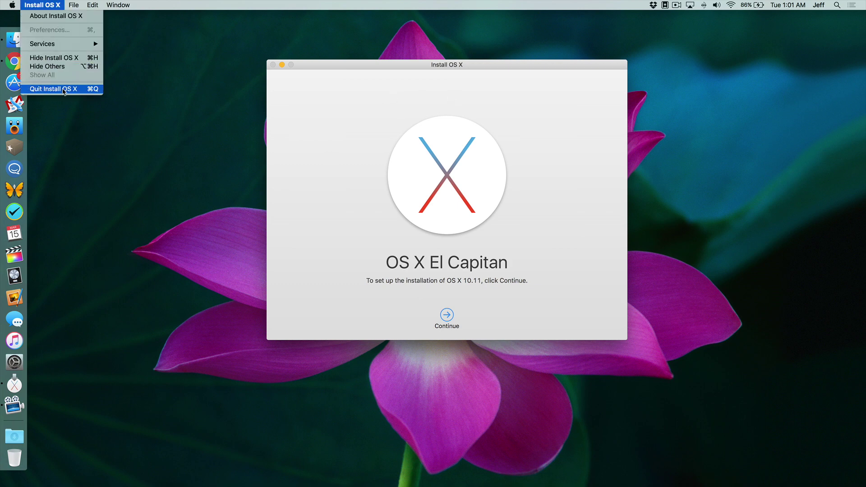
{"action": "left_click", "coordinate": [63, 90]}
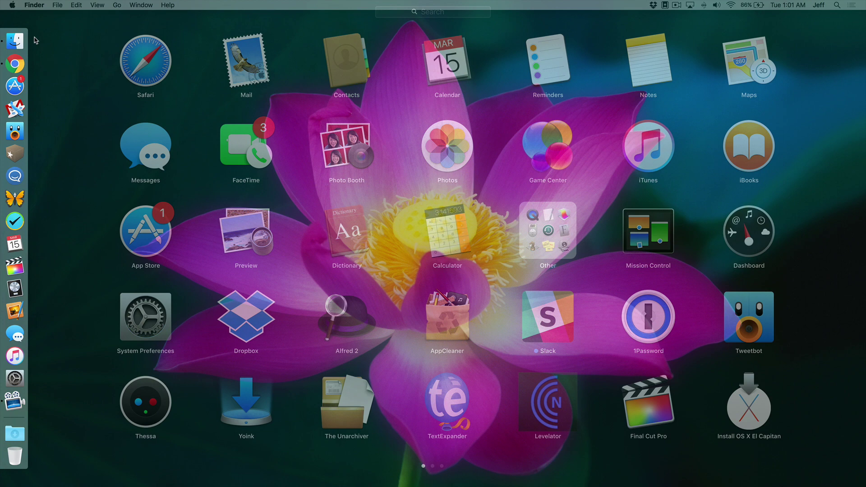
Open Disk Utility from Launchpad's Other folder and select the PNY USB 3.0 FD Media drive.
{"action": "left_click", "coordinate": [544, 234]}
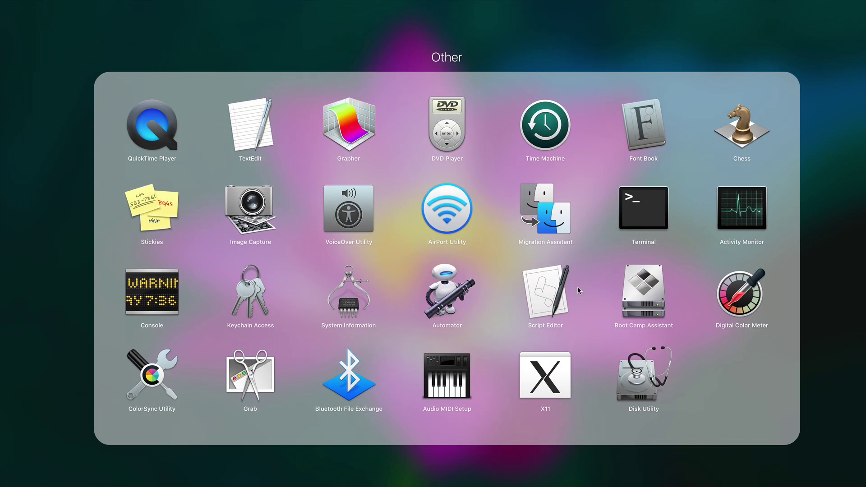
{"action": "left_click", "coordinate": [639, 404]}
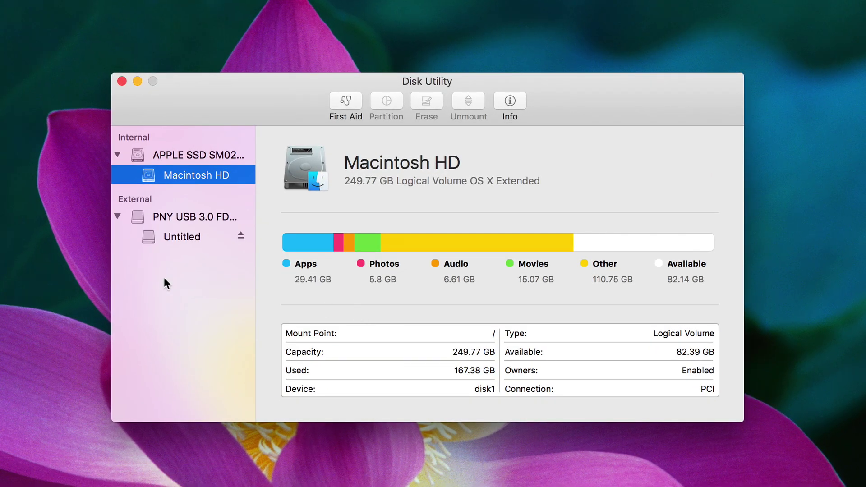
{"action": "left_click", "coordinate": [185, 218]}
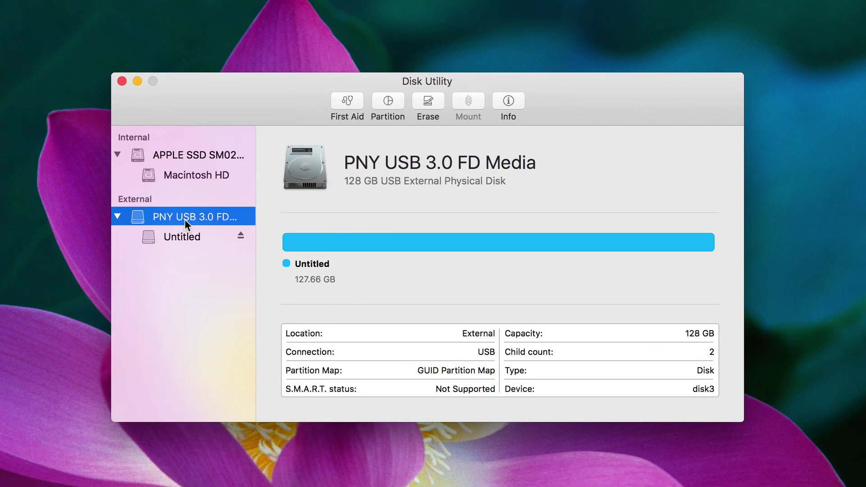
{"action": "left_click", "coordinate": [185, 219]}
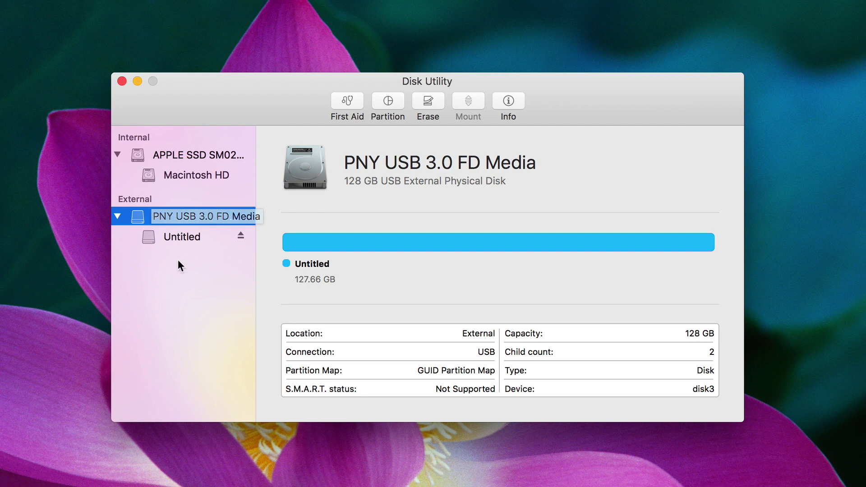
{"action": "key", "text": "Escape"}
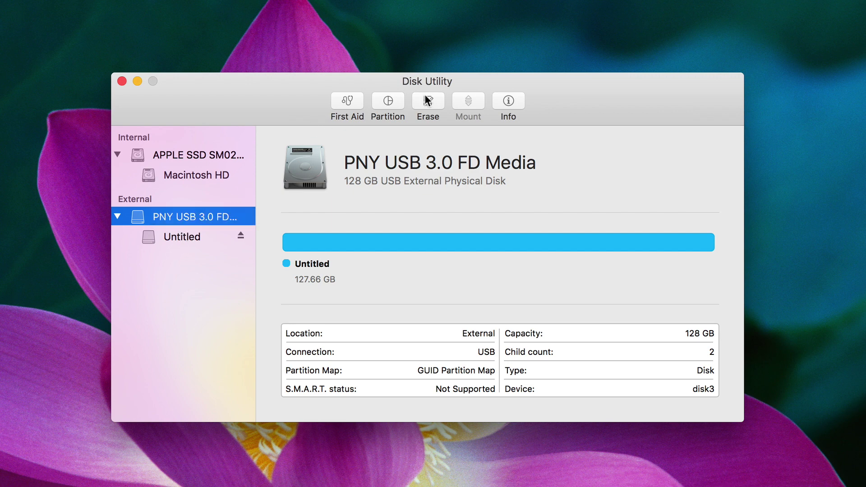
Partition the PNY drive with a 16 GB partition named Boot and apply it.
{"action": "left_click", "coordinate": [385, 101]}
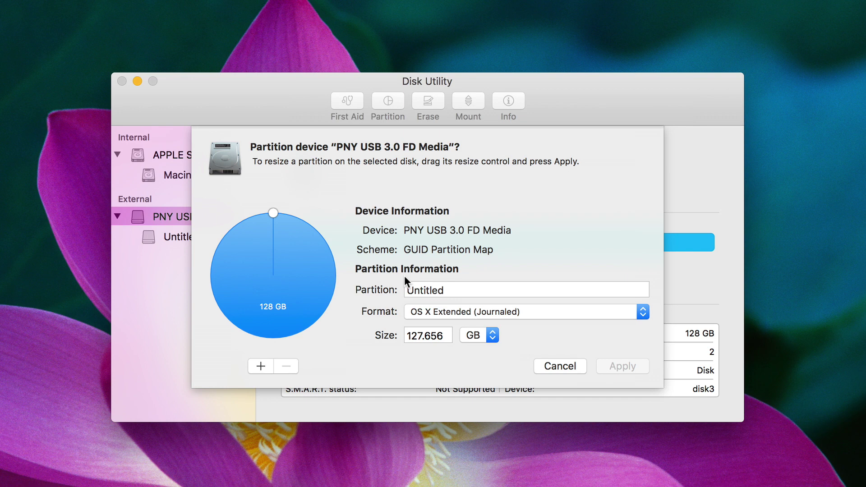
{"action": "double_click", "coordinate": [431, 335]}
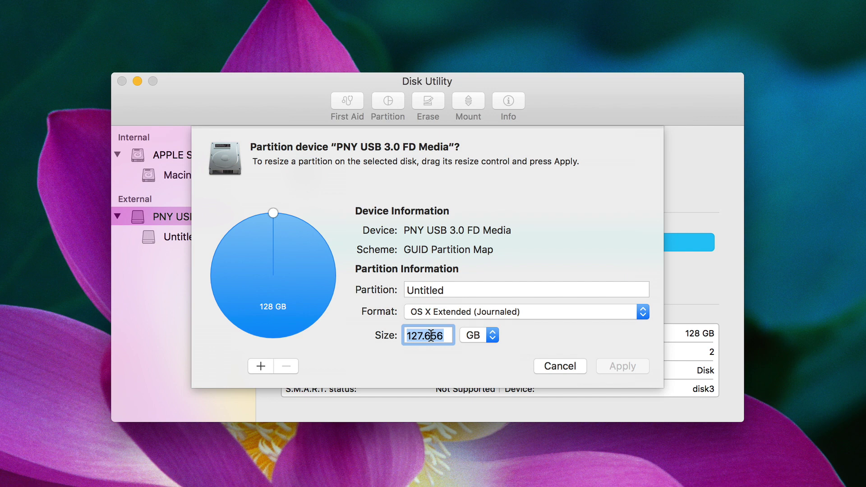
{"action": "type", "text": "16"}
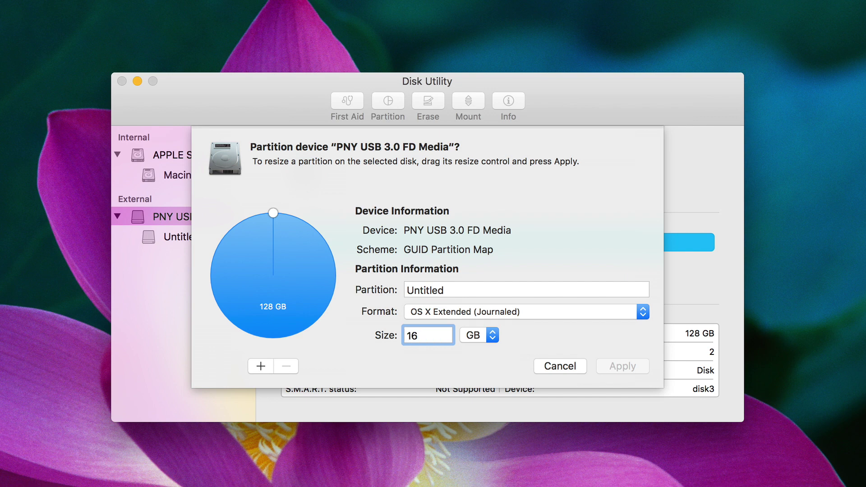
{"action": "left_click", "coordinate": [465, 291]}
{"action": "type", "text": "Boot"}
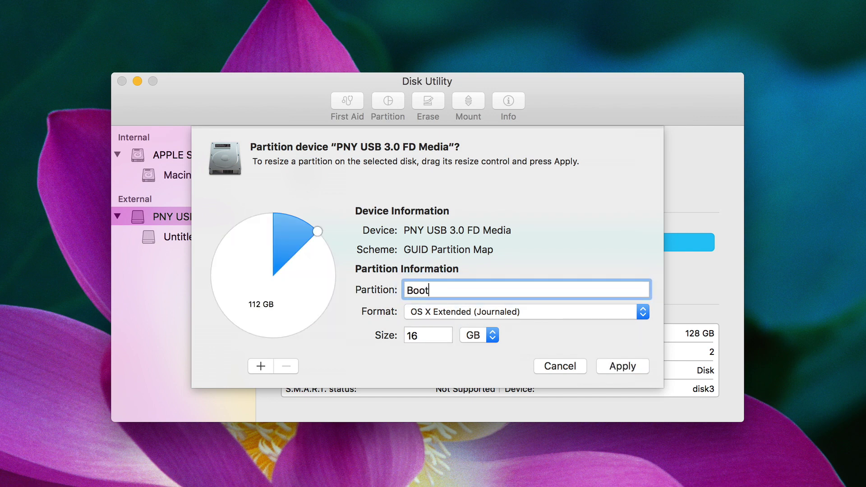
{"action": "left_click", "coordinate": [619, 364]}
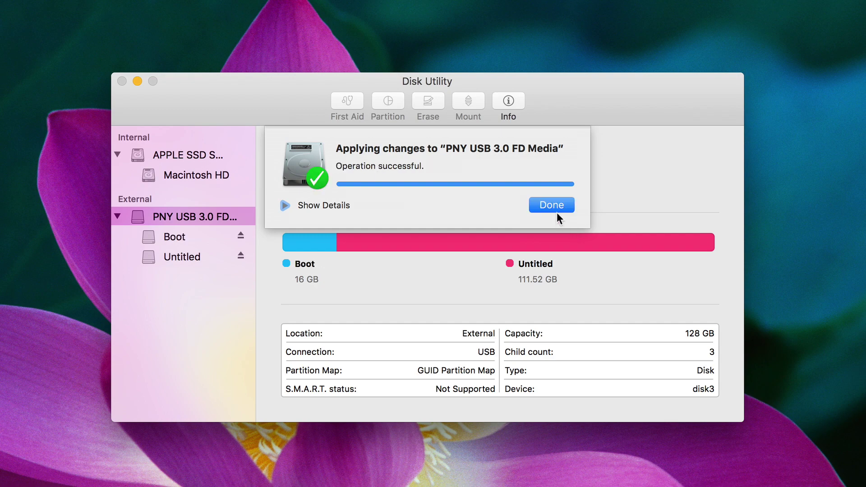
{"action": "left_click", "coordinate": [555, 207]}
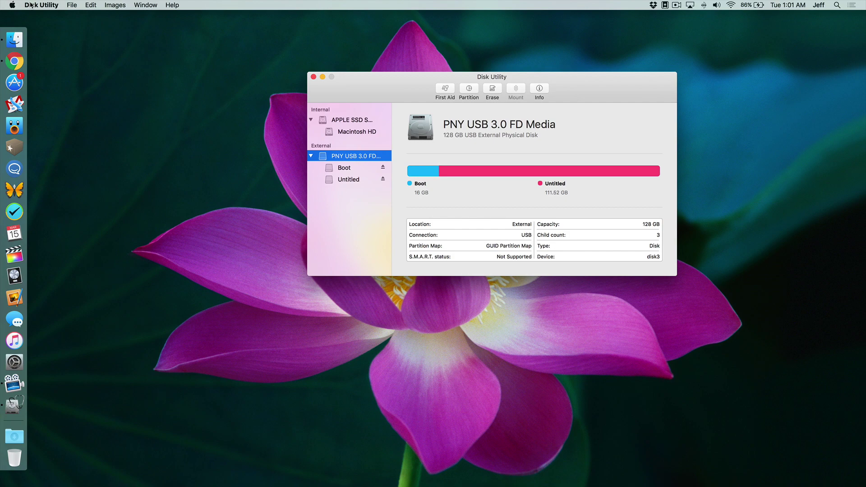
{"action": "left_click", "coordinate": [42, 5]}
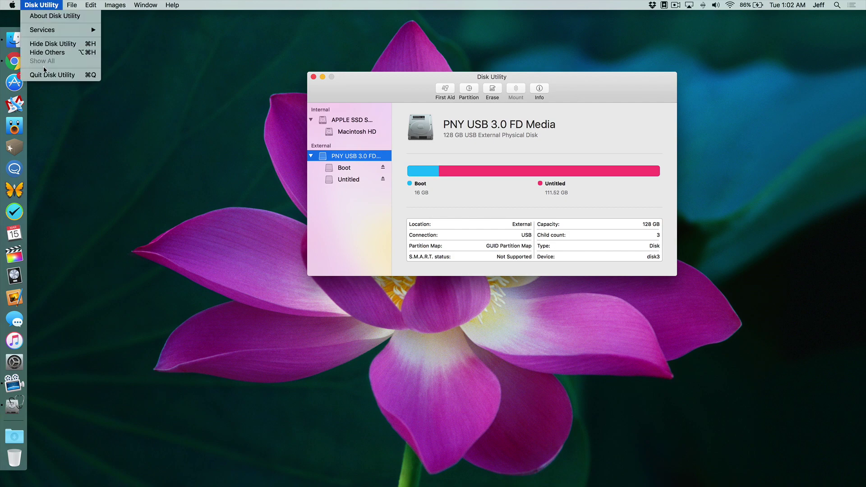
Quit Disk Utility and download UniBeast 6.1.1 from tonymacx86.com.
{"action": "left_click", "coordinate": [47, 74]}
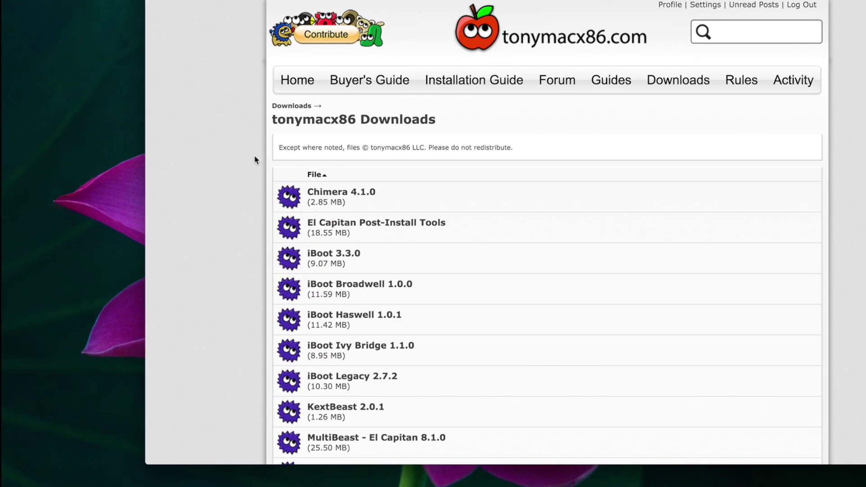
{"action": "mouse_move", "coordinate": [540, 70]}
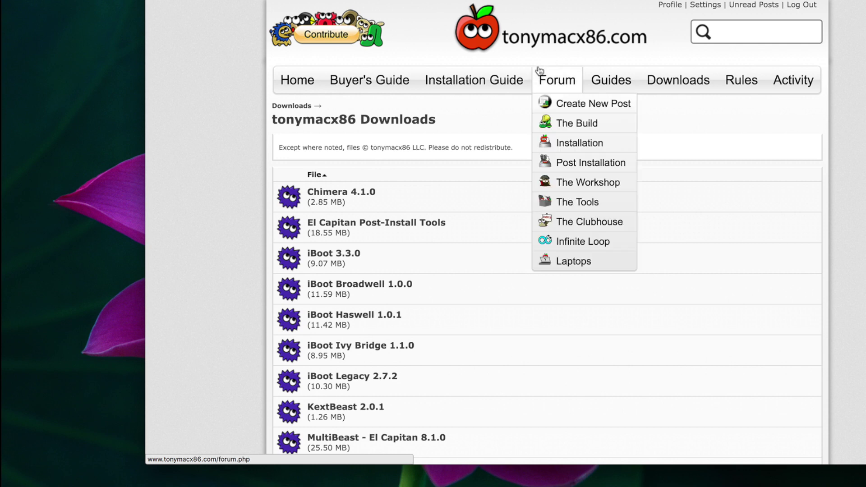
{"action": "scroll", "coordinate": [541, 71], "scroll_direction": "down", "scroll_amount": 10}
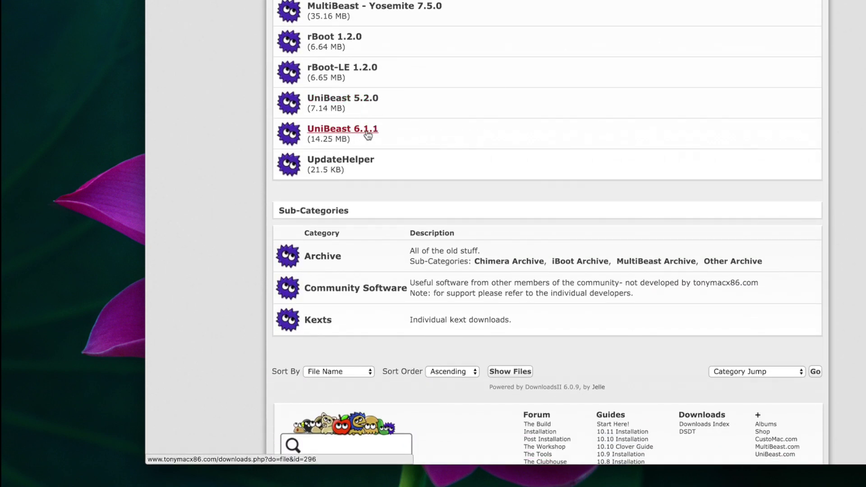
{"action": "left_click", "coordinate": [368, 131]}
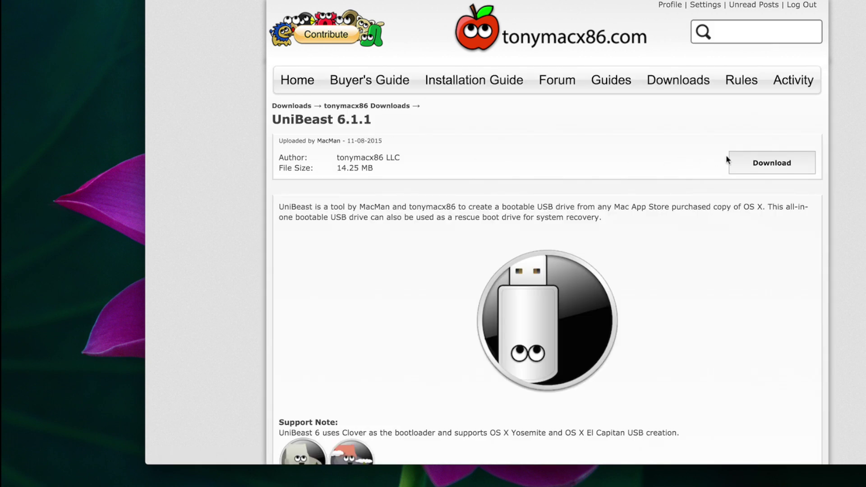
{"action": "left_click", "coordinate": [772, 164]}
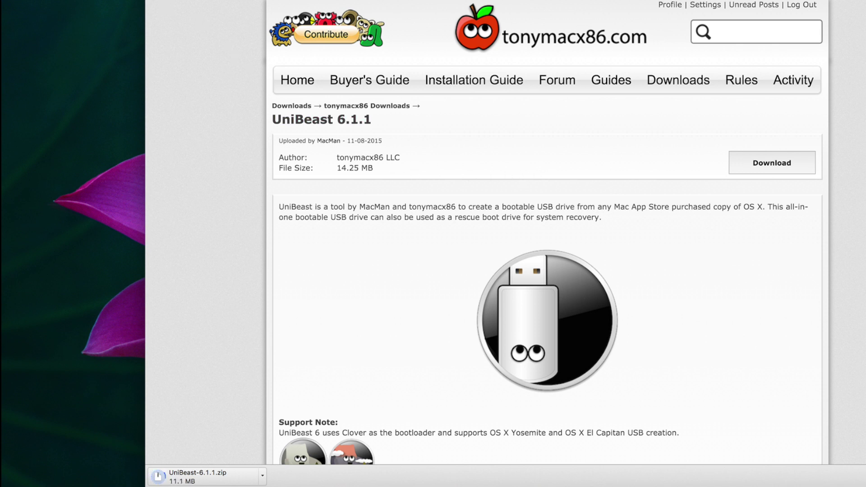
Download MultiBeast - El Capitan 8.1.0 from the tonymacx86.com downloads list.
{"action": "key", "text": "super+bracketleft"}
{"action": "scroll", "coordinate": [387, 179], "scroll_direction": "up", "scroll_amount": 5}
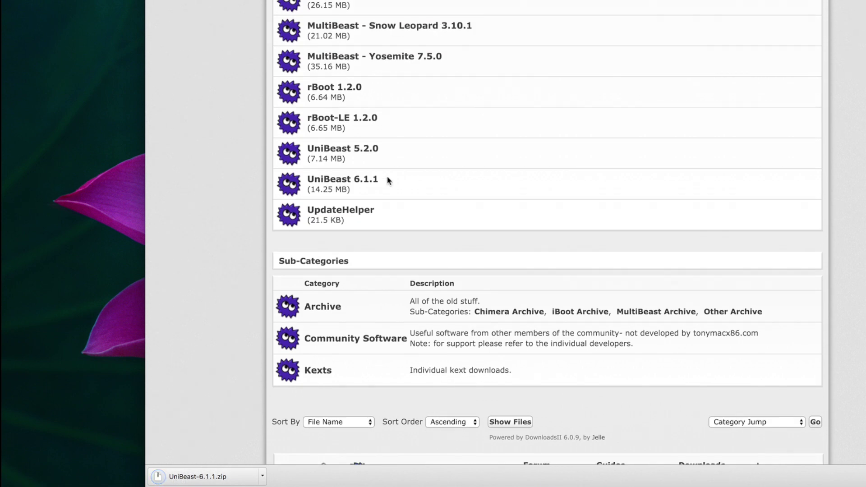
{"action": "scroll", "coordinate": [388, 180], "scroll_direction": "up", "scroll_amount": 2}
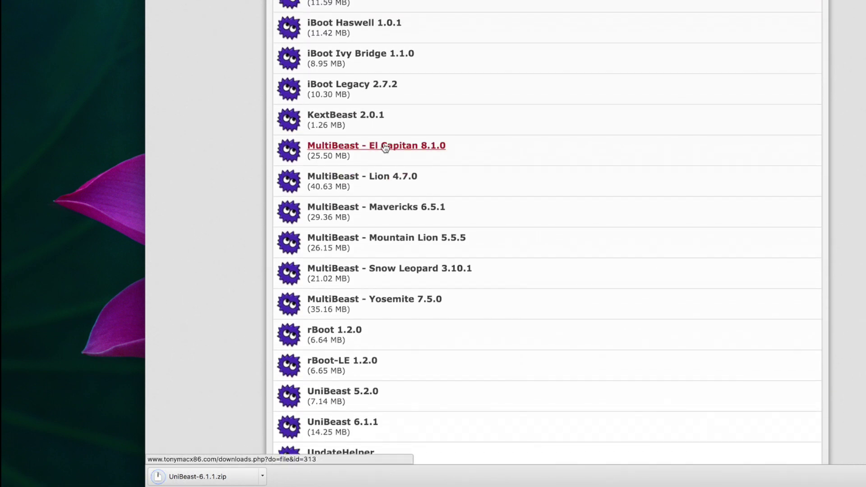
{"action": "left_click", "coordinate": [380, 147]}
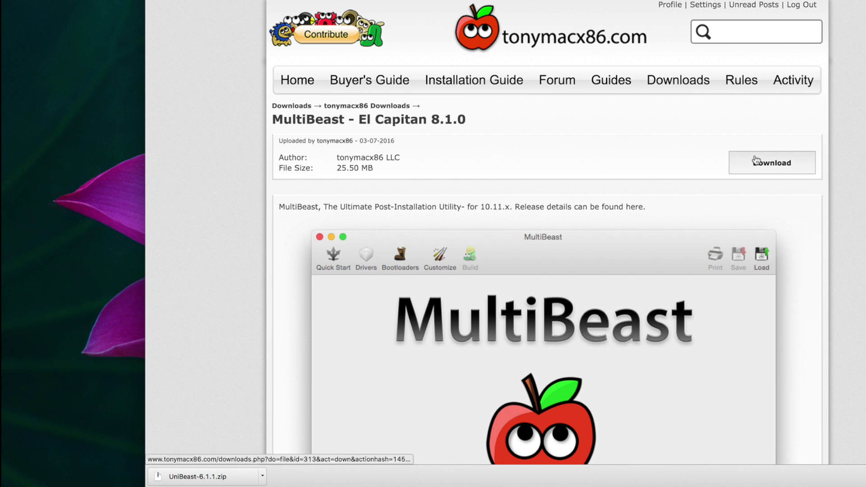
{"action": "left_click", "coordinate": [770, 162]}
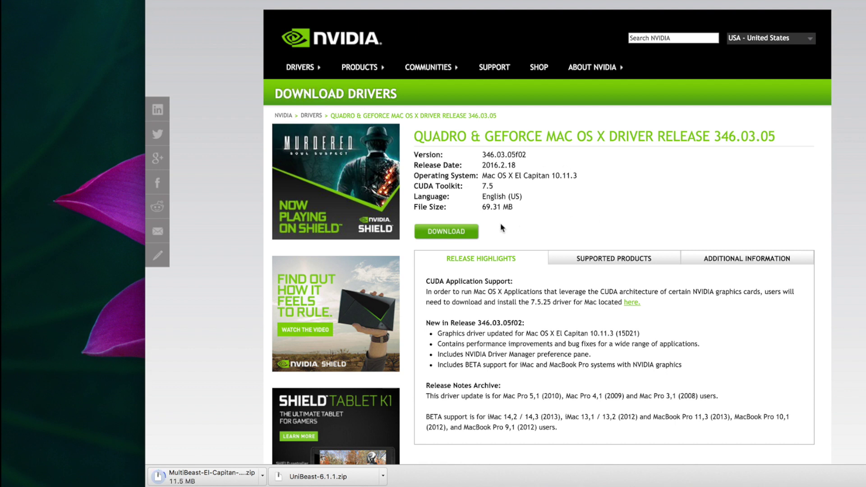
Download the NVIDIA Mac web driver 346.03.05, accepting the licence.
{"action": "left_click", "coordinate": [444, 234]}
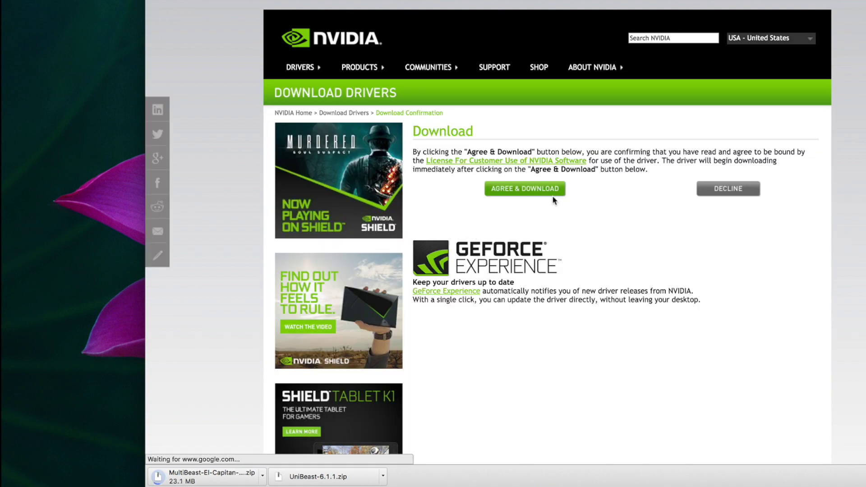
{"action": "left_click", "coordinate": [516, 193]}
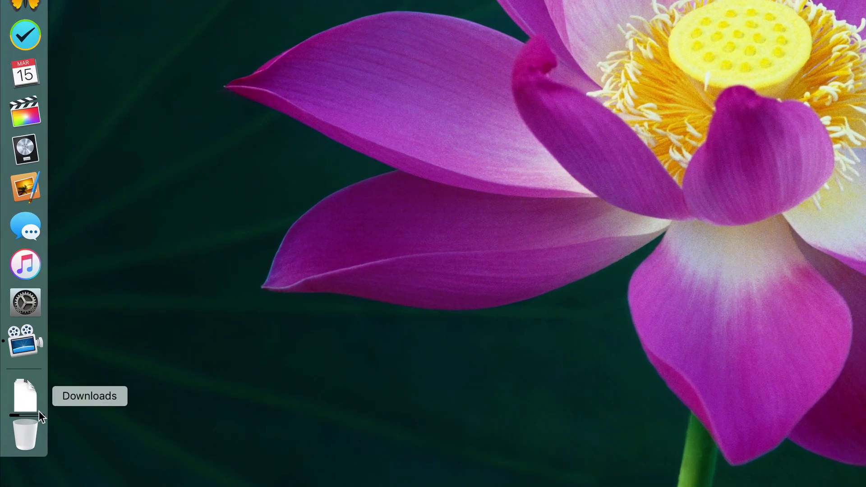
Unzip UniBeast-6.1.1.zip from the Downloads stack and allow it to launch past the warning.
{"action": "left_click", "coordinate": [17, 438]}
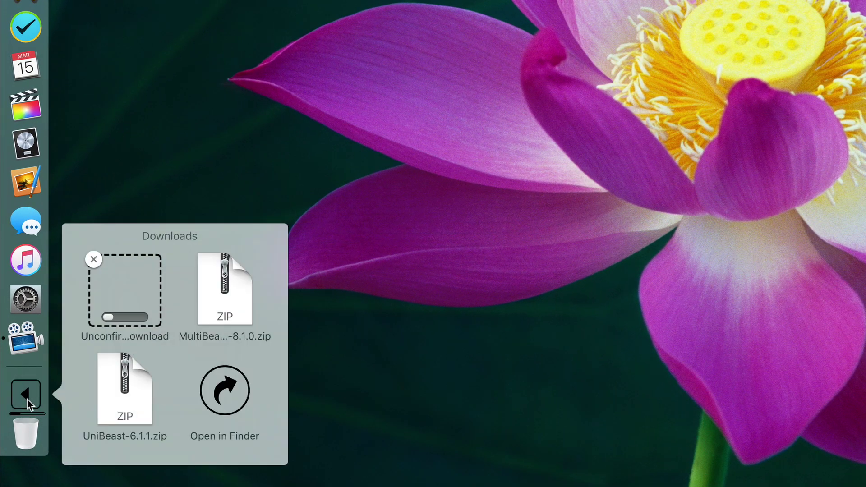
{"action": "left_click", "coordinate": [116, 389]}
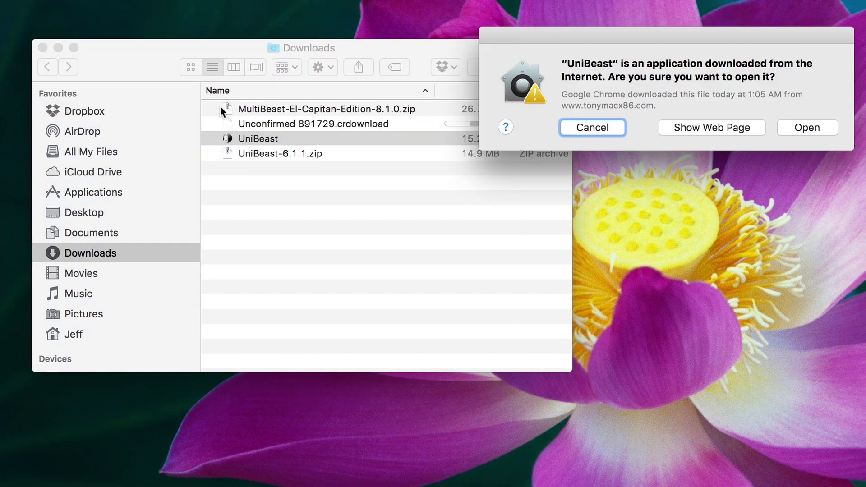
{"action": "left_click", "coordinate": [807, 128]}
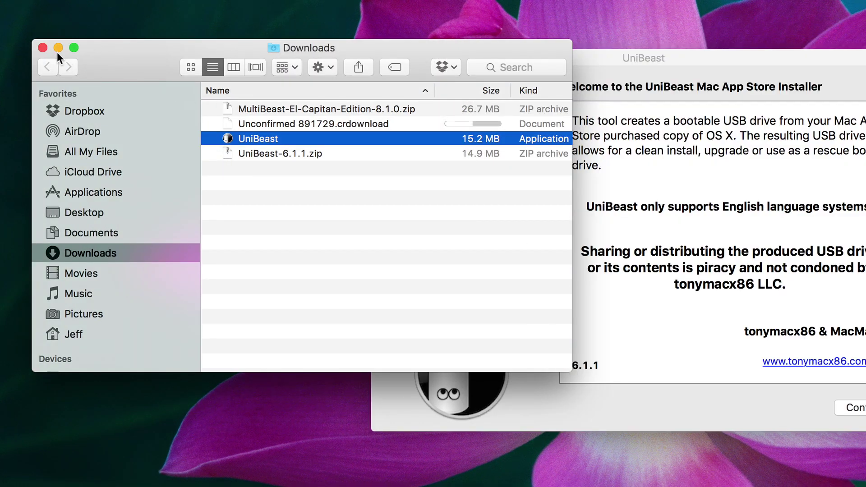
Close the Downloads window and accept the UniBeast software license agreement.
{"action": "left_click", "coordinate": [57, 48]}
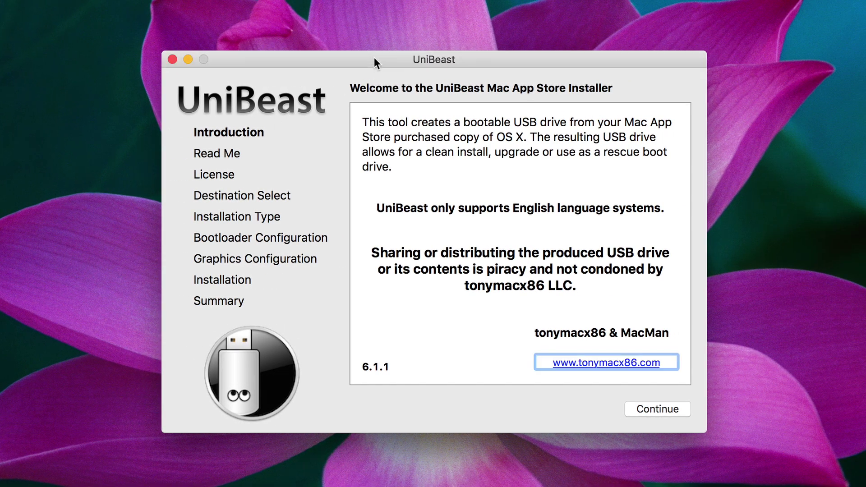
{"action": "left_click", "coordinate": [667, 416]}
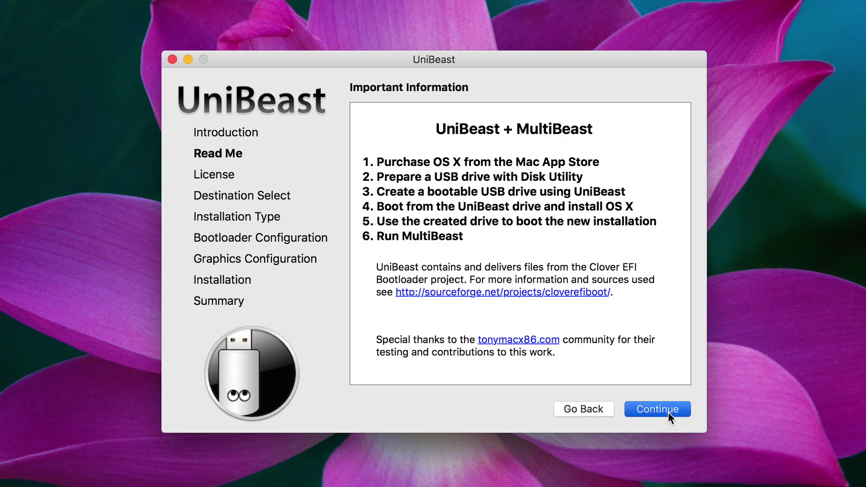
{"action": "left_click", "coordinate": [668, 413]}
{"action": "left_click", "coordinate": [668, 413]}
{"action": "left_click", "coordinate": [668, 412]}
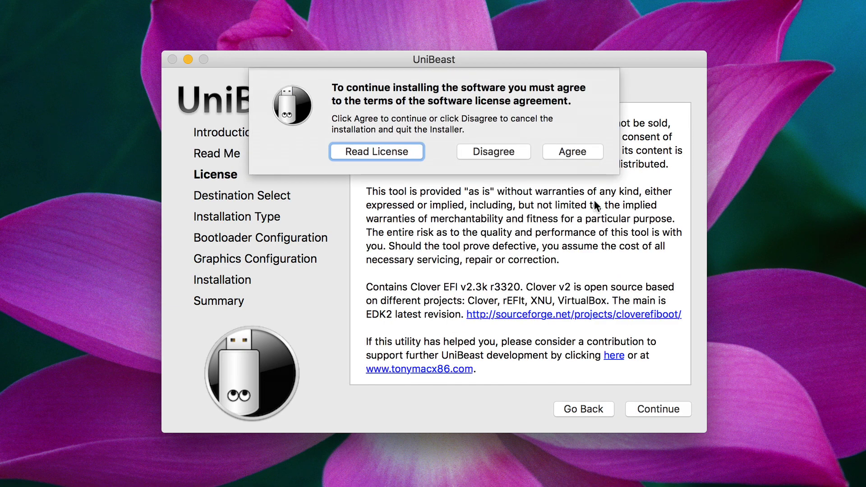
{"action": "left_click", "coordinate": [571, 150]}
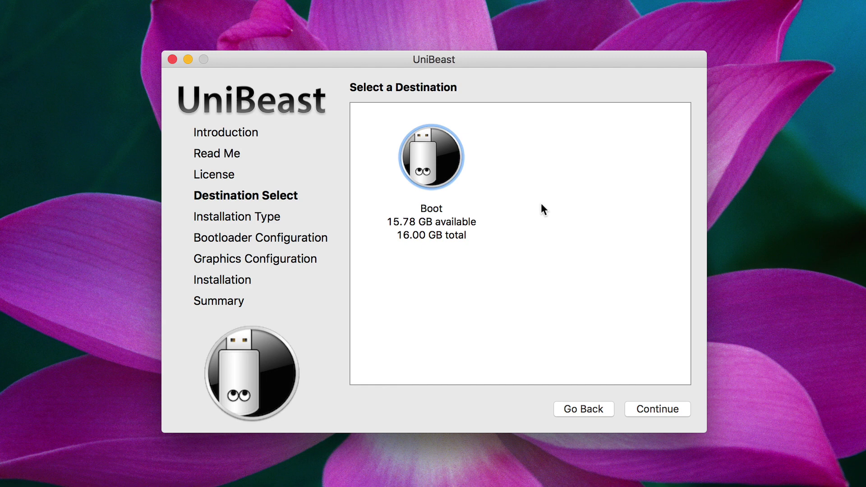
Choose the Boot drive, El Capitan and UEFI Boot Mode, with no graphics options.
{"action": "left_click", "coordinate": [429, 158]}
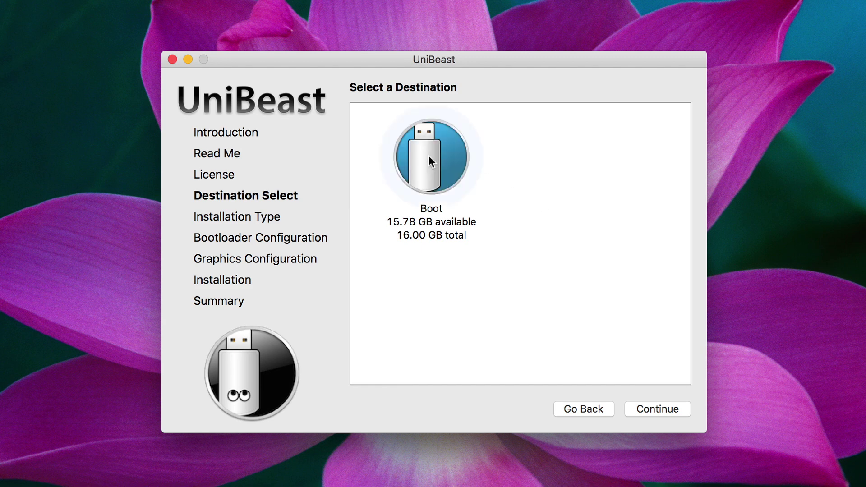
{"action": "left_click", "coordinate": [649, 407]}
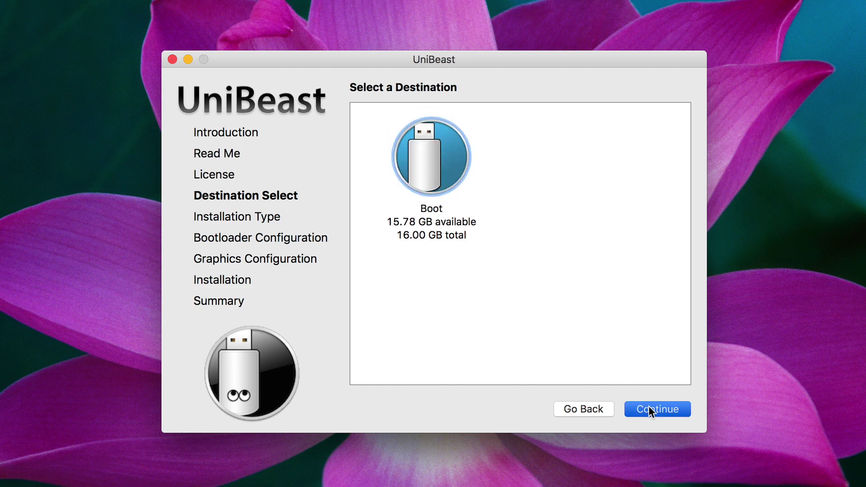
{"action": "mouse_move", "coordinate": [438, 215]}
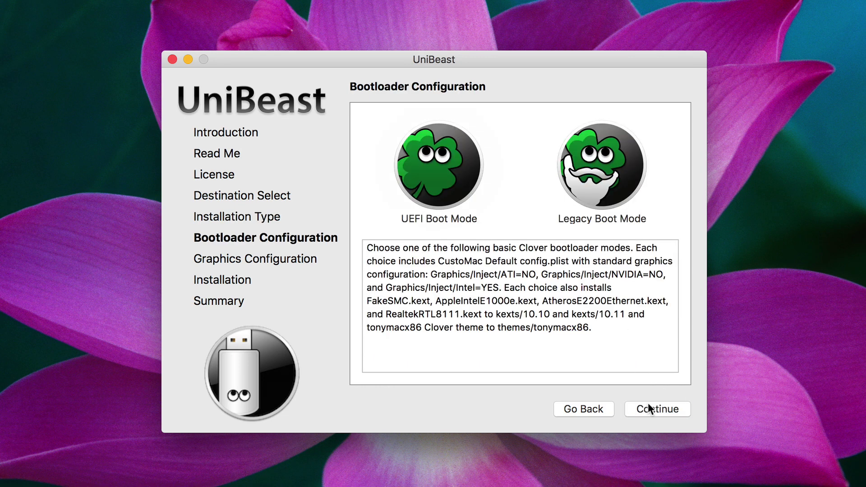
{"action": "left_click", "coordinate": [431, 154]}
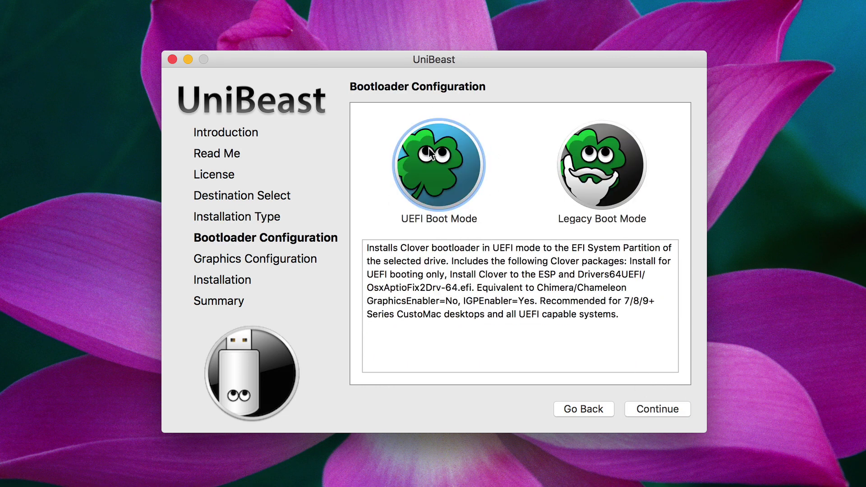
{"action": "left_click", "coordinate": [662, 409]}
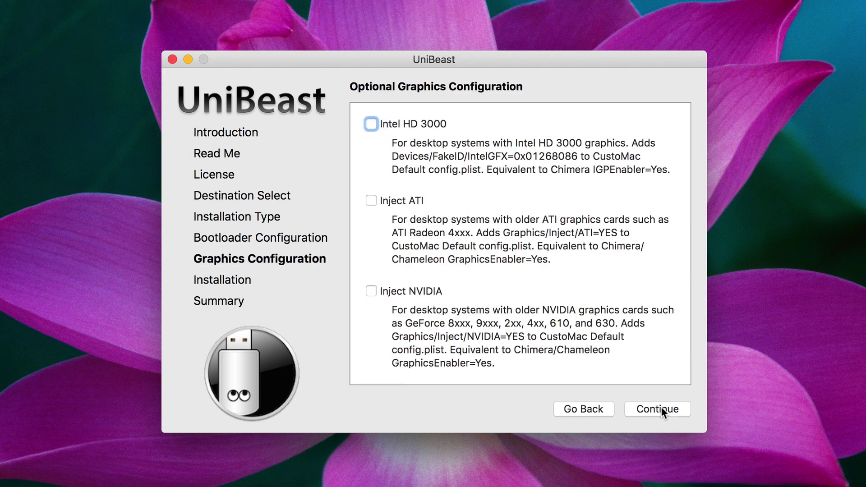
{"action": "left_click", "coordinate": [661, 409]}
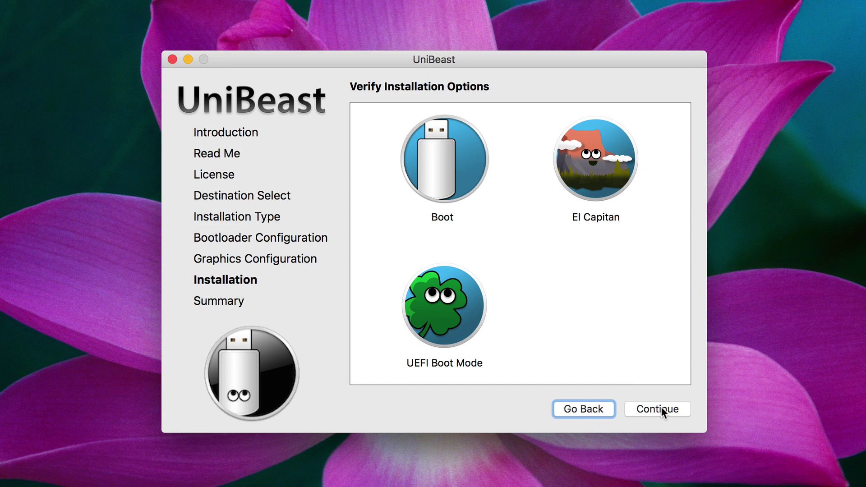
Start creating the bootable Boot drive, authorizing it with the administrator password.
{"action": "left_click", "coordinate": [662, 409]}
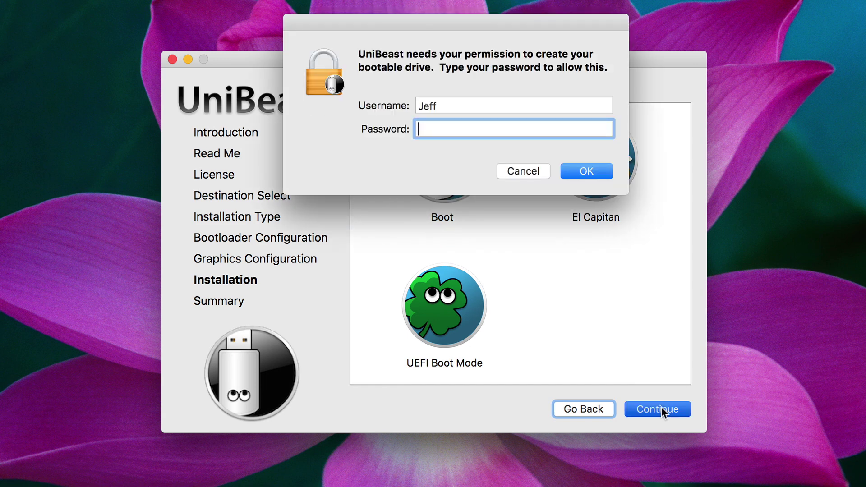
{"action": "type", "text": "•••••••••"}
{"action": "key", "text": "Return"}
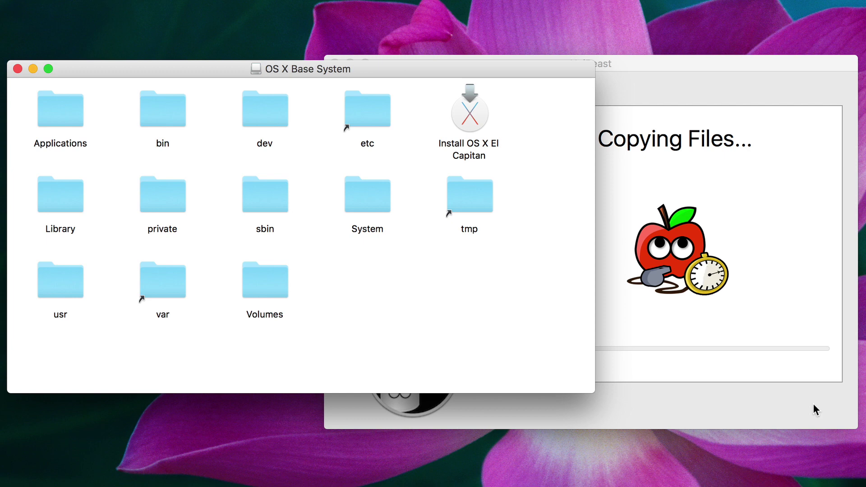
Bring UniBeast forward and wait until it reports Install Succeeded.
{"action": "left_click", "coordinate": [813, 403]}
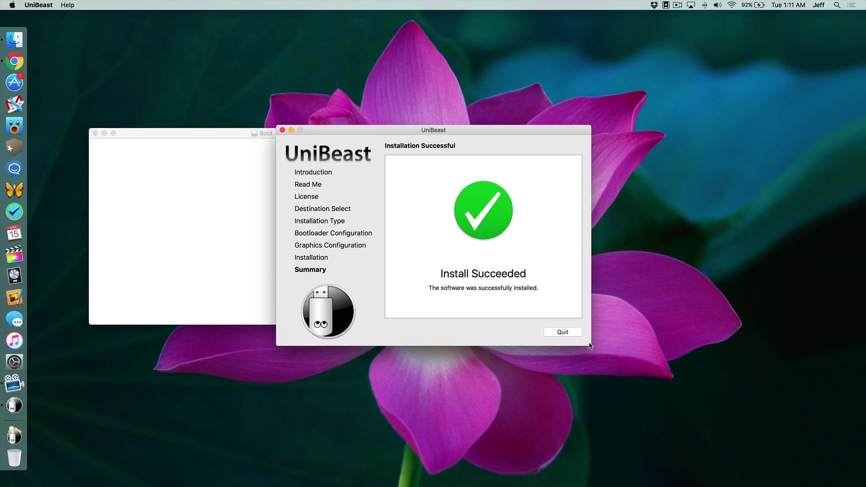
Quit UniBeast, unzip MultiBeast, and copy its folder and WebDriver-346.03.05f02.pkg onto Boot.
{"action": "left_click", "coordinate": [565, 332]}
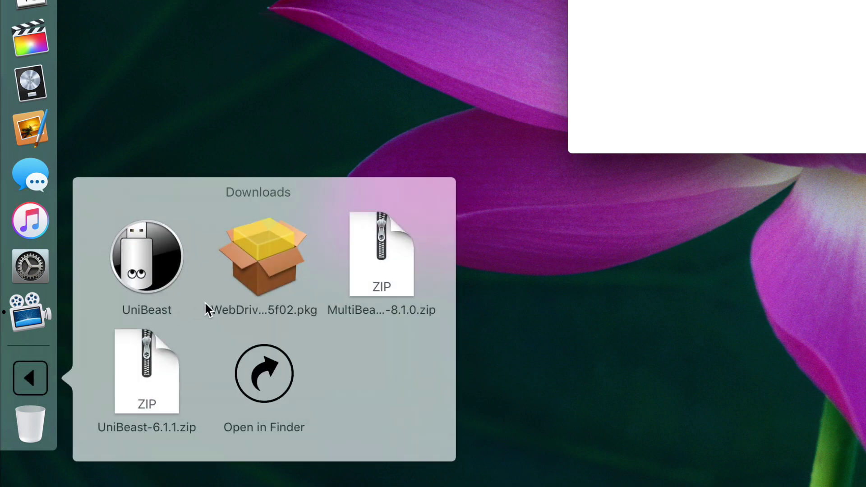
{"action": "left_click", "coordinate": [383, 252]}
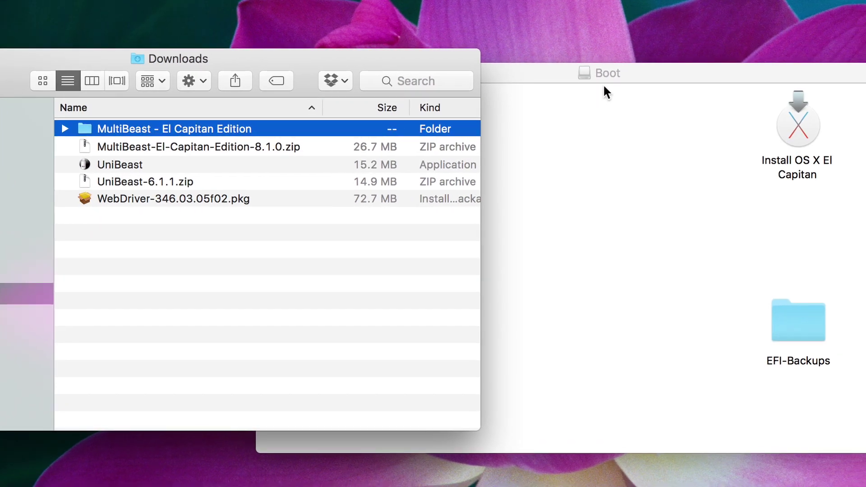
{"action": "left_click_drag", "start_coordinate": [539, 71], "coordinate": [799, 61]}
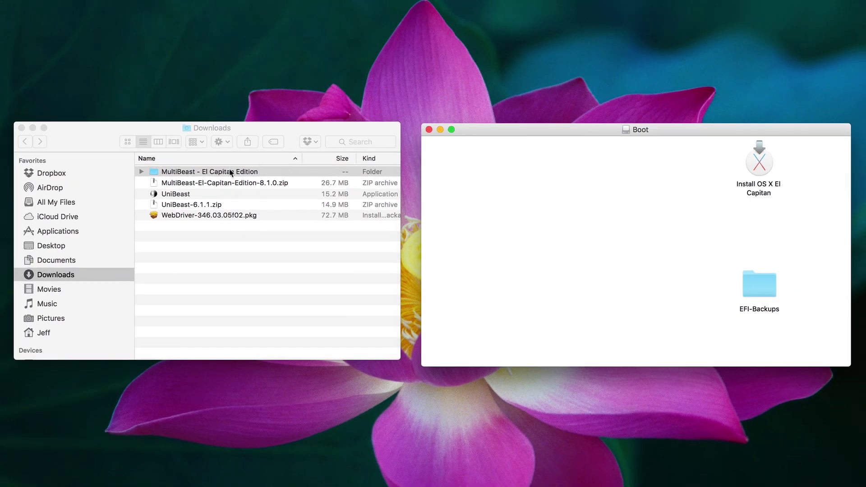
{"action": "left_click_drag", "start_coordinate": [226, 175], "coordinate": [594, 185]}
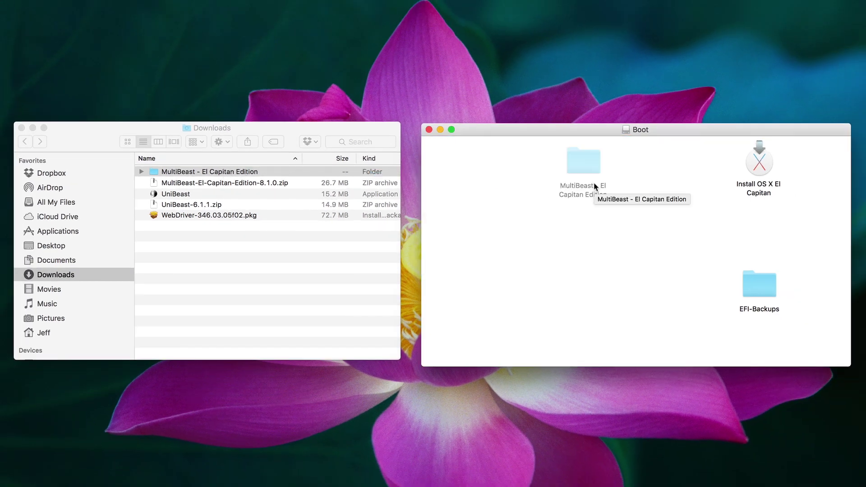
{"action": "left_click", "coordinate": [165, 216]}
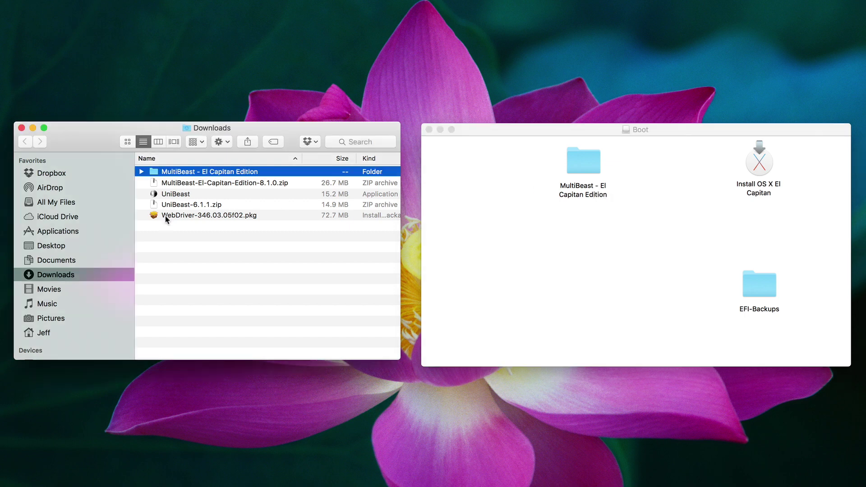
{"action": "left_click", "coordinate": [199, 215]}
{"action": "left_click_drag", "start_coordinate": [198, 215], "coordinate": [590, 235]}
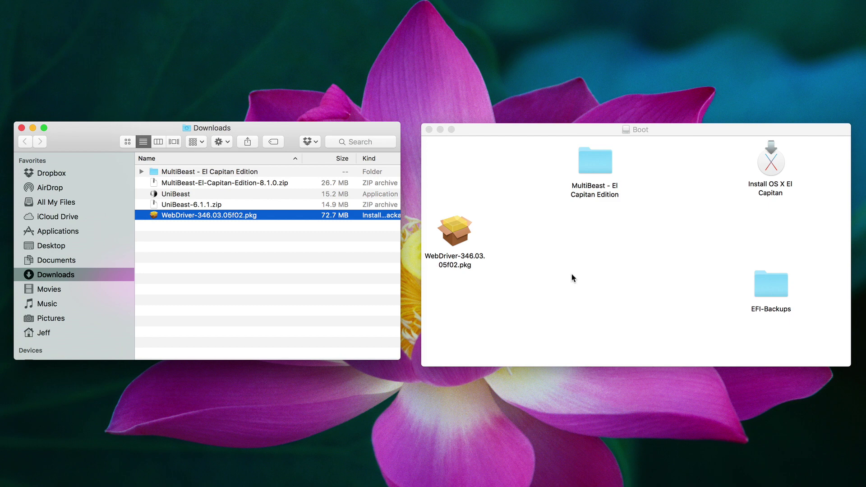
Close the Downloads and Boot drive windows and open a fresh Finder window.
{"action": "left_click", "coordinate": [21, 128]}
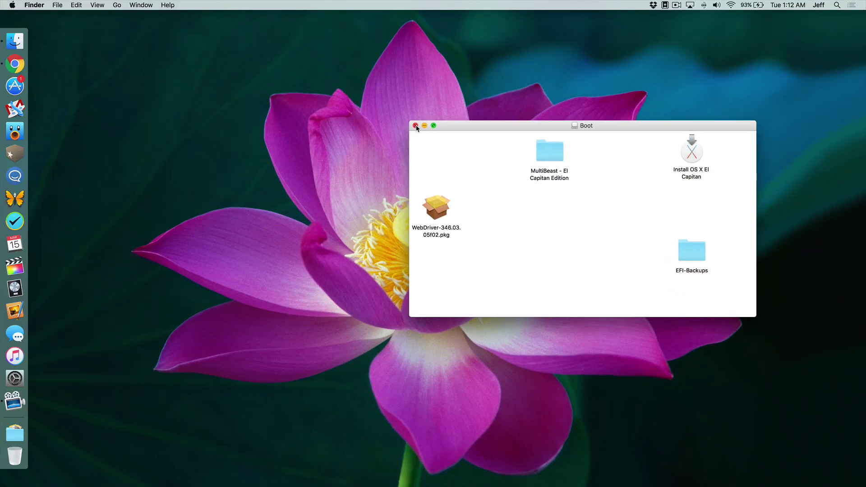
{"action": "left_click", "coordinate": [93, 53]}
{"action": "left_click", "coordinate": [15, 41]}
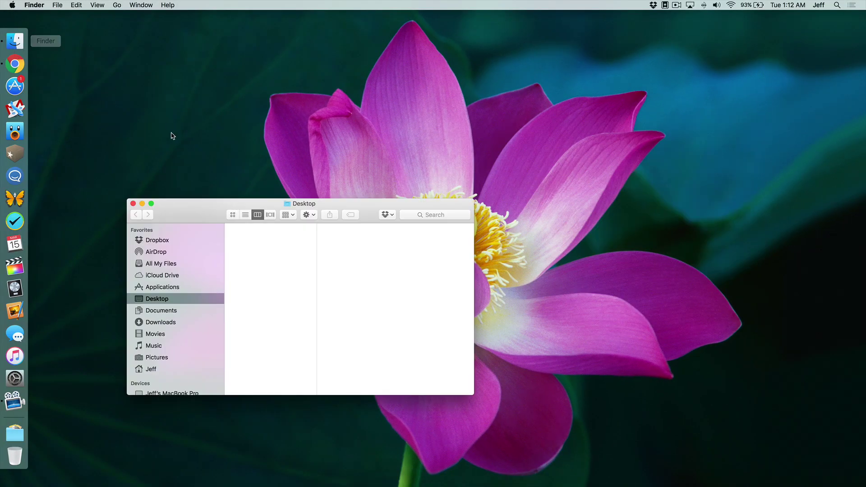
{"action": "scroll", "coordinate": [193, 358], "scroll_direction": "down", "scroll_amount": 4}
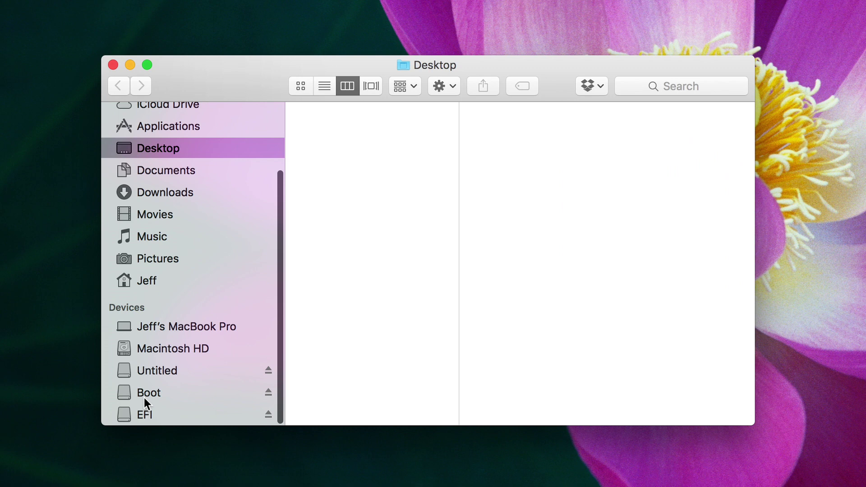
Eject the Boot USB drive with all its partitions and close the Desktop window.
{"action": "left_click", "coordinate": [268, 393]}
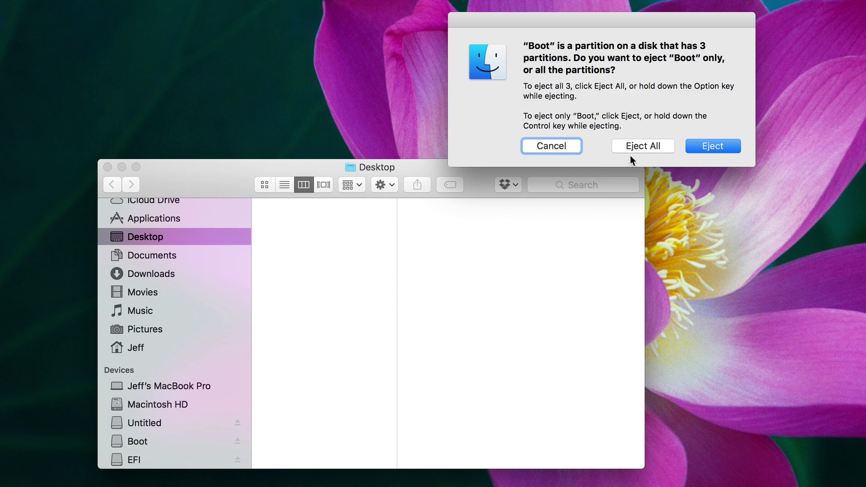
{"action": "left_click", "coordinate": [642, 148]}
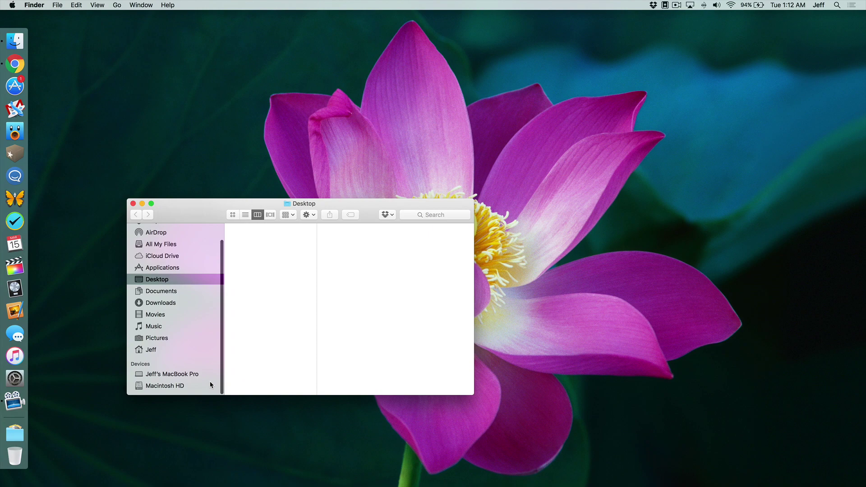
{"action": "scroll", "coordinate": [168, 202], "scroll_direction": "up", "scroll_amount": 1}
{"action": "left_click", "coordinate": [133, 204]}
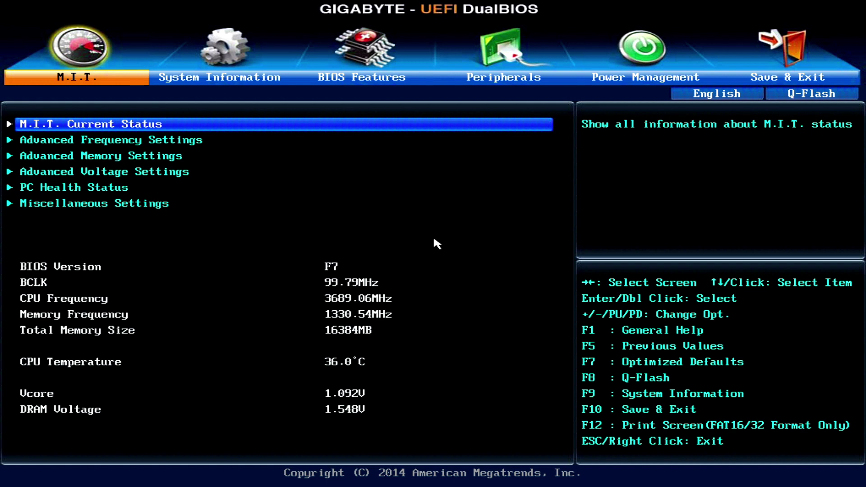
Load Optimized Defaults from the BIOS Save & Exit tab and confirm with Yes.
{"action": "key", "text": "Right"}
{"action": "key", "text": "Right"}
{"action": "key", "text": "Right"}
{"action": "key", "text": "Right"}
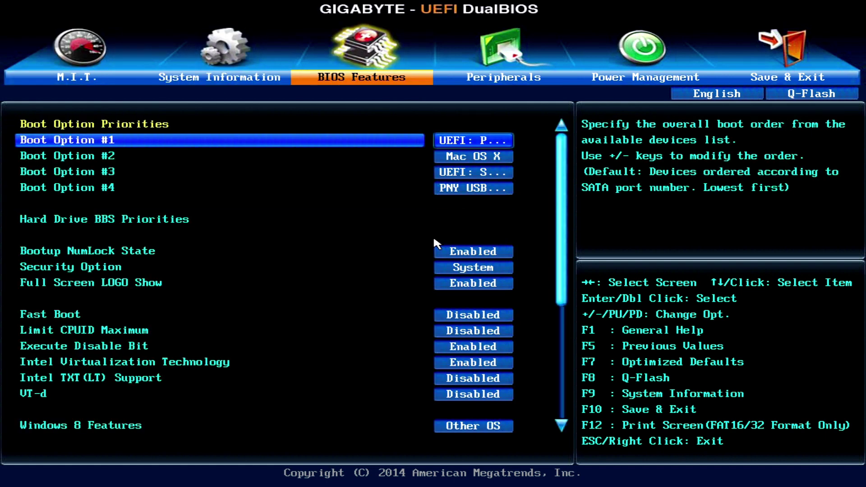
{"action": "key", "text": "Right"}
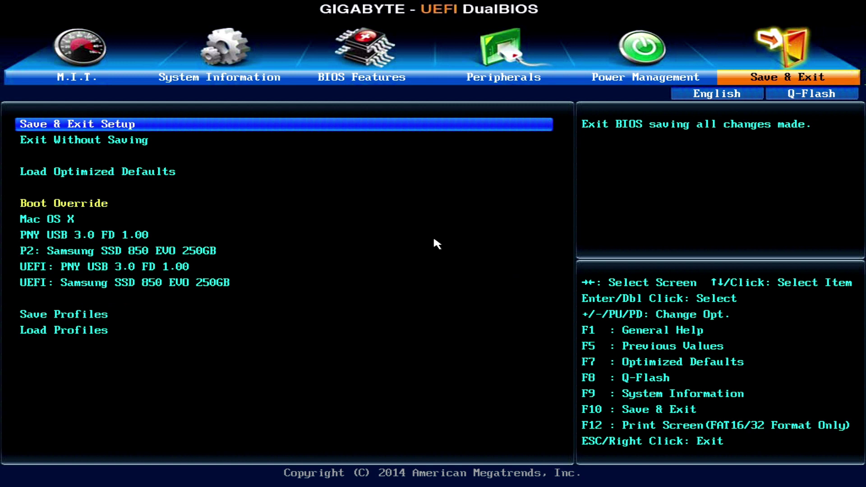
{"action": "key", "text": "Down"}
{"action": "key", "text": "Down"}
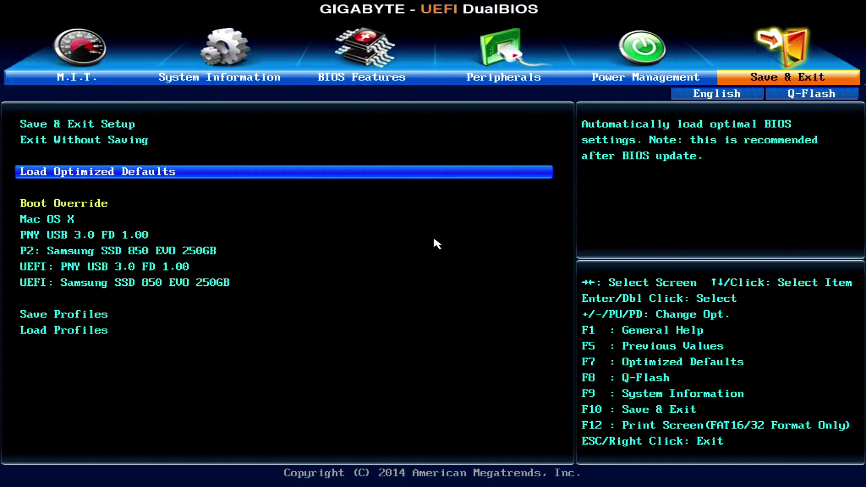
{"action": "key", "text": "Return"}
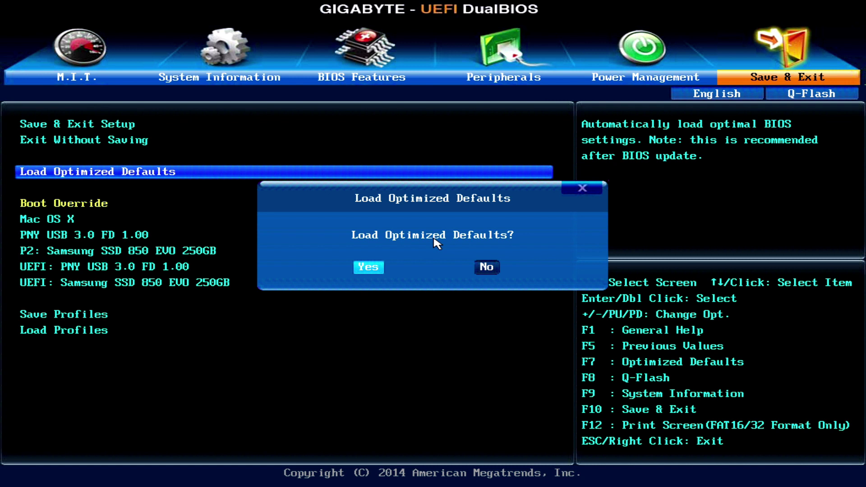
{"action": "key", "text": "Return"}
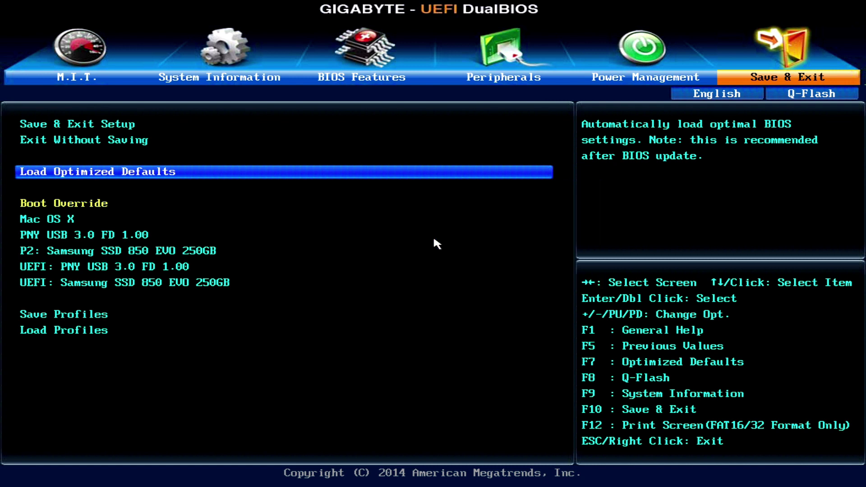
Set VT-d to Disabled in BIOS Features.
{"action": "key", "text": "Left"}
{"action": "key", "text": "Left"}
{"action": "key", "text": "Left"}
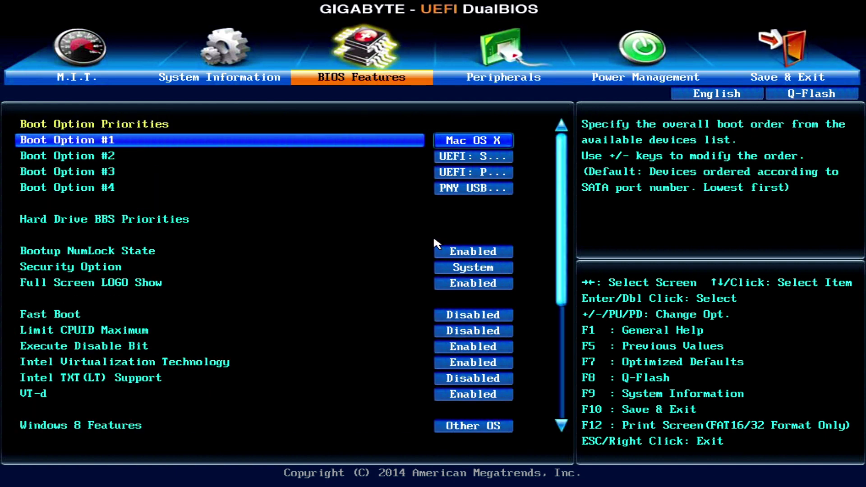
{"action": "key", "text": "Down"}
{"action": "key", "text": "Down"}
{"action": "key", "text": "Down"}
{"action": "key", "text": "Down"}
{"action": "key", "text": "Down"}
{"action": "key", "text": "Down"}
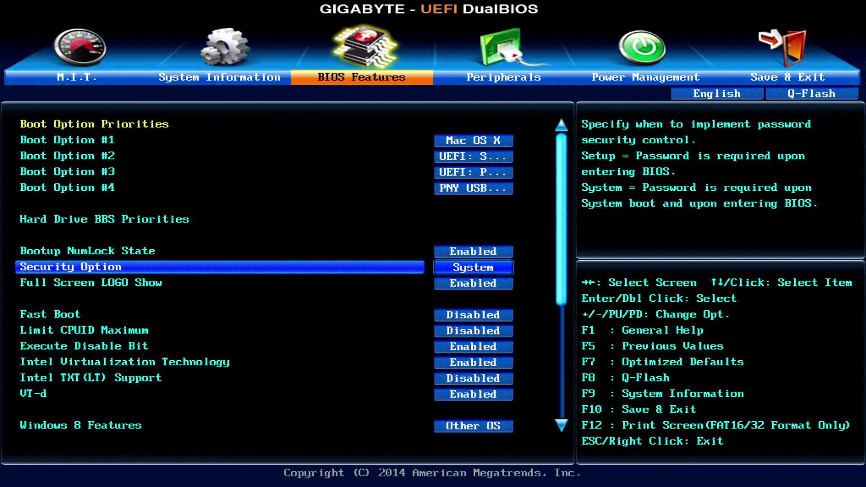
{"action": "key", "text": "Down"}
{"action": "key", "text": "Down"}
{"action": "key", "text": "Down"}
{"action": "key", "text": "Down"}
{"action": "key", "text": "Down"}
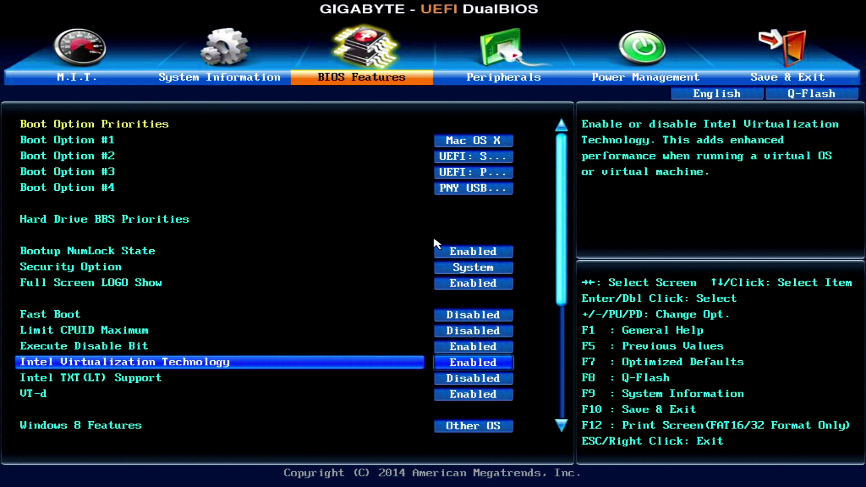
{"action": "key", "text": "Down"}
{"action": "key", "text": "Down"}
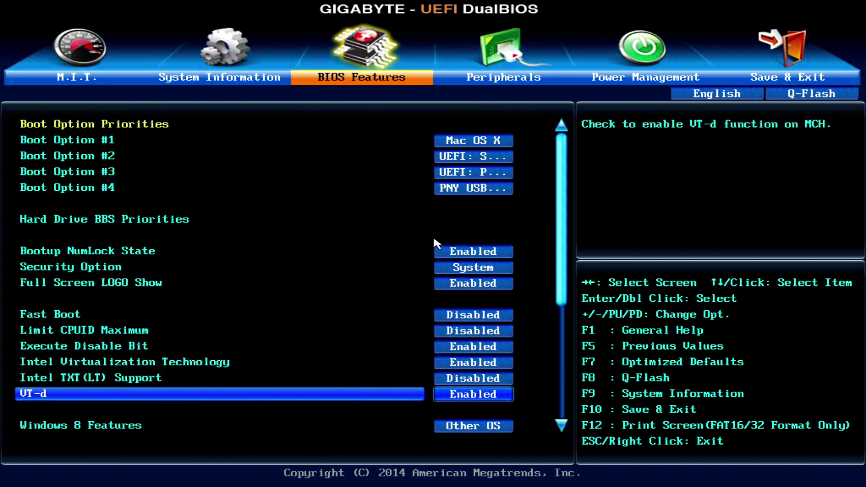
{"action": "key", "text": "Return"}
{"action": "key", "text": "Up"}
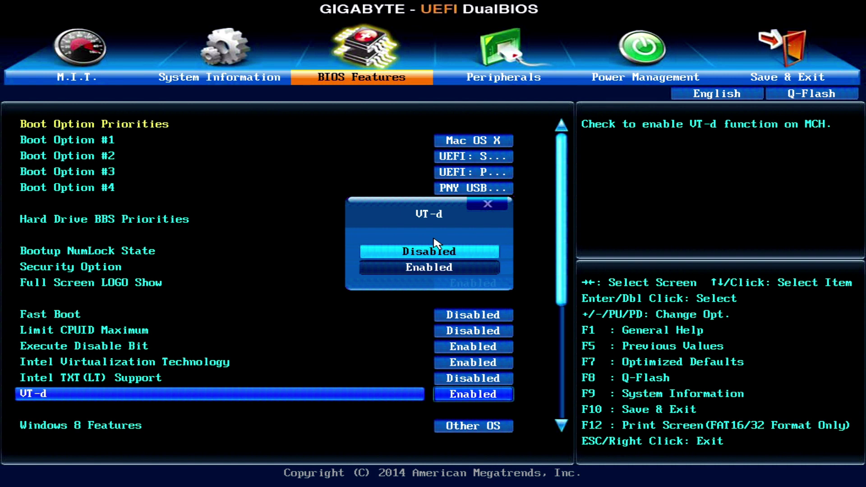
{"action": "key", "text": "Return"}
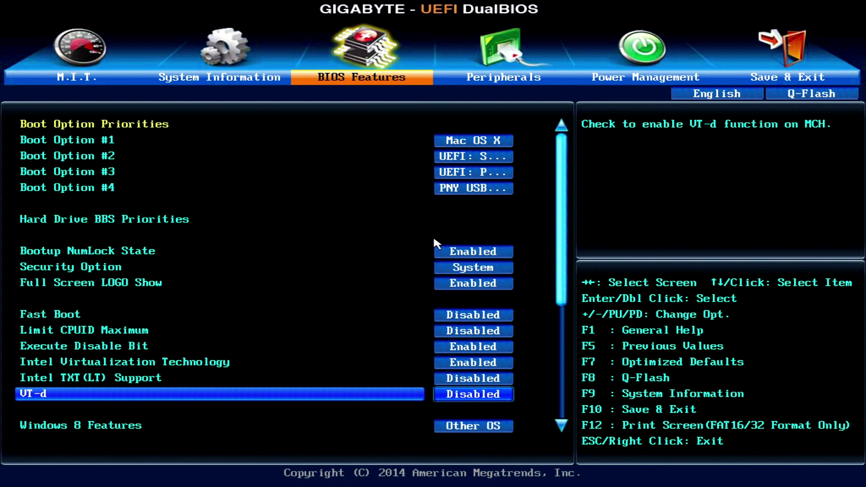
Make UEFI: PNY USB 3.0 FD 1.00 the Boot Option #1 device.
{"action": "key", "text": "Up"}
{"action": "key", "text": "Up"}
{"action": "key", "text": "Up"}
{"action": "key", "text": "Up"}
{"action": "key", "text": "Up"}
{"action": "key", "text": "Up"}
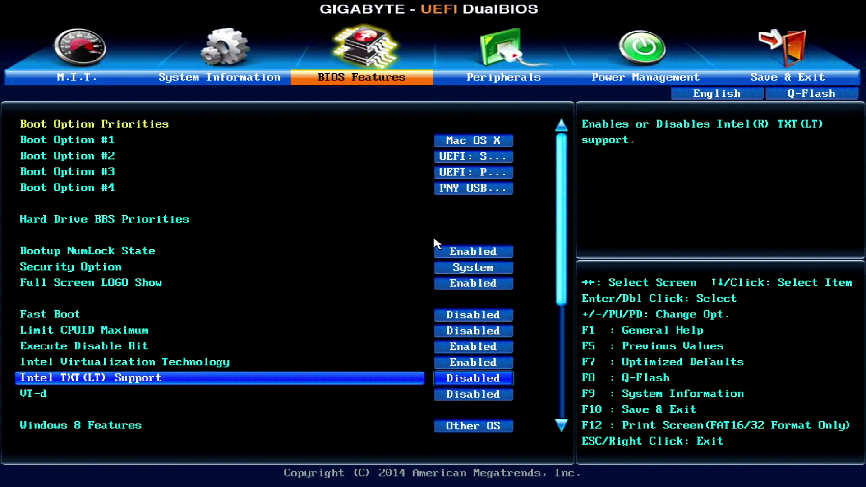
{"action": "key", "text": "Up"}
{"action": "key", "text": "Up"}
{"action": "key", "text": "Up"}
{"action": "key", "text": "Up"}
{"action": "key", "text": "Up"}
{"action": "key", "text": "Up"}
{"action": "key", "text": "Up"}
{"action": "key", "text": "Up"}
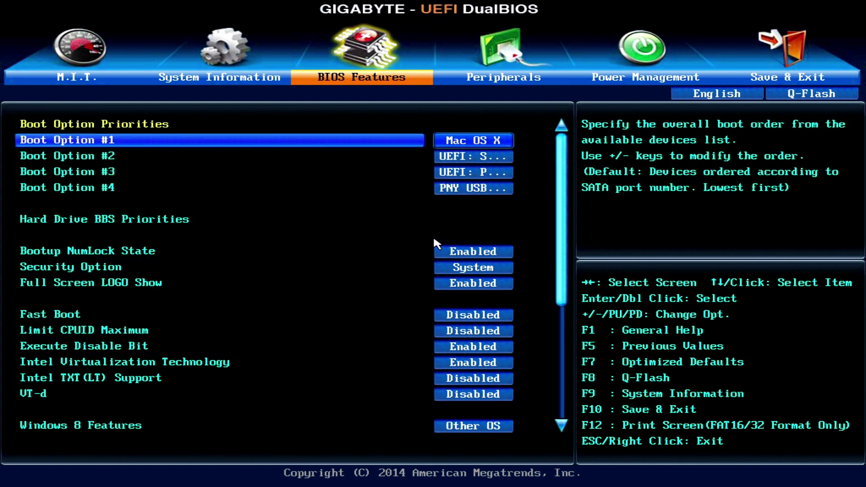
{"action": "key", "text": "Return"}
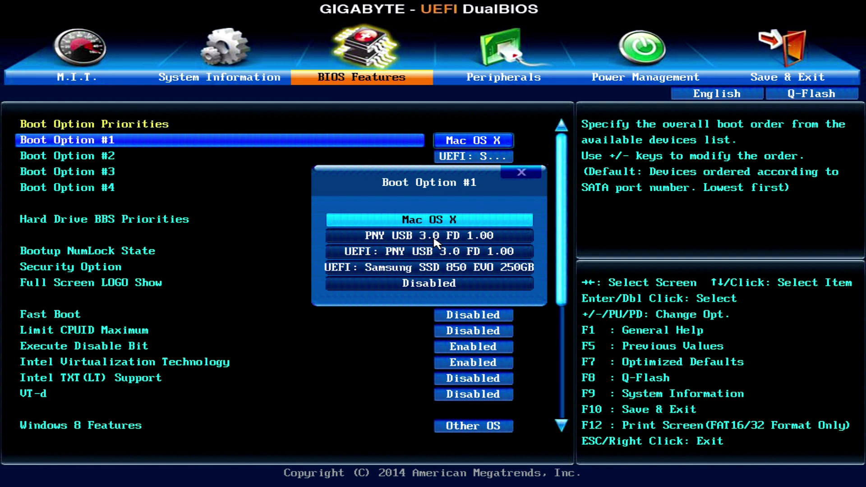
{"action": "key", "text": "Down"}
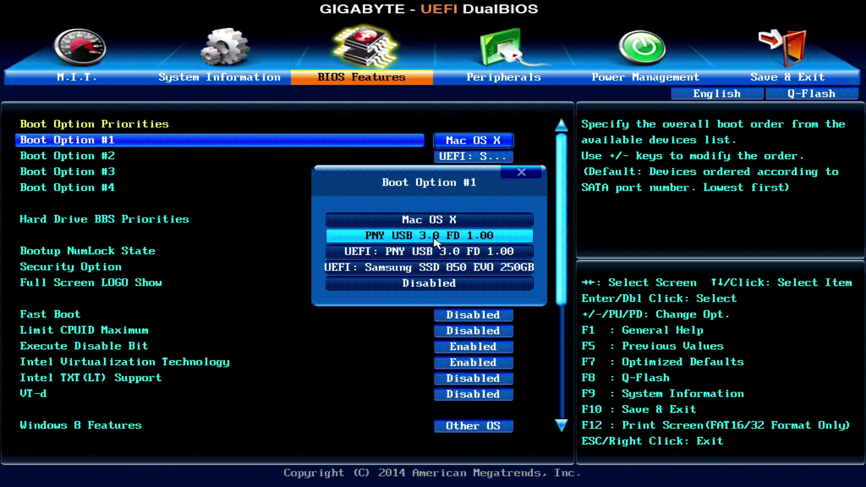
{"action": "key", "text": "Down"}
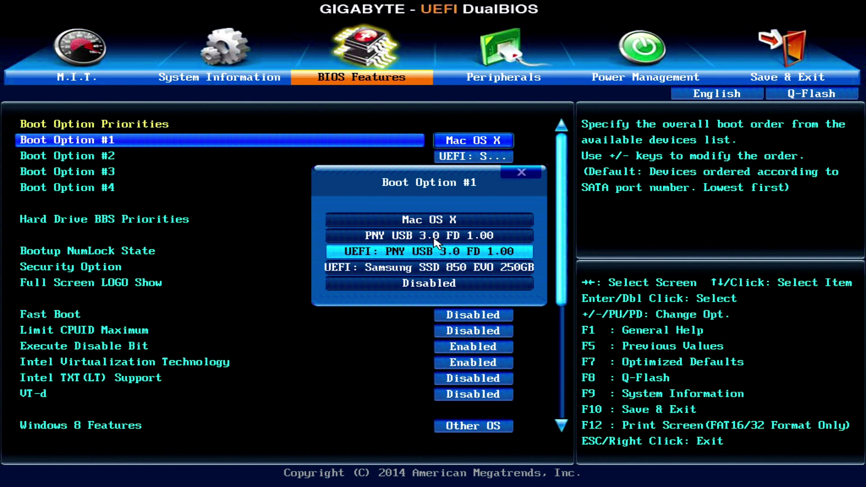
{"action": "key", "text": "Return"}
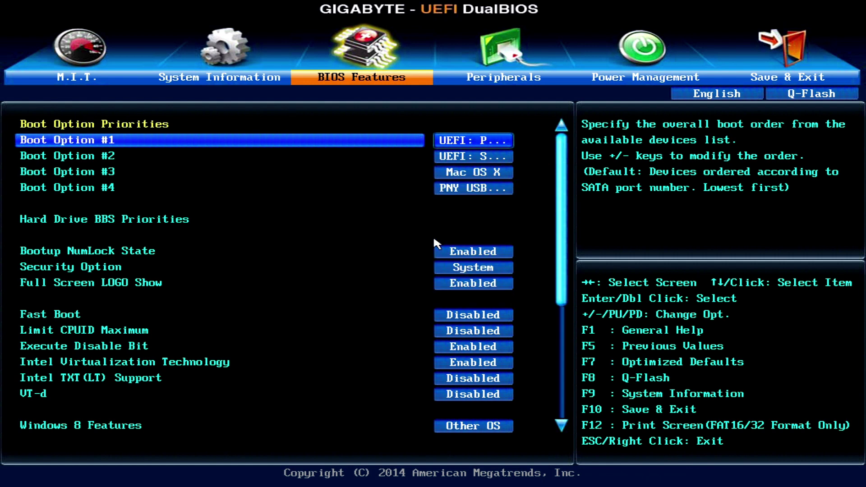
Choose Save & Exit Setup to save the BIOS settings and restart.
{"action": "key", "text": "Right"}
{"action": "key", "text": "Right"}
{"action": "key", "text": "Right"}
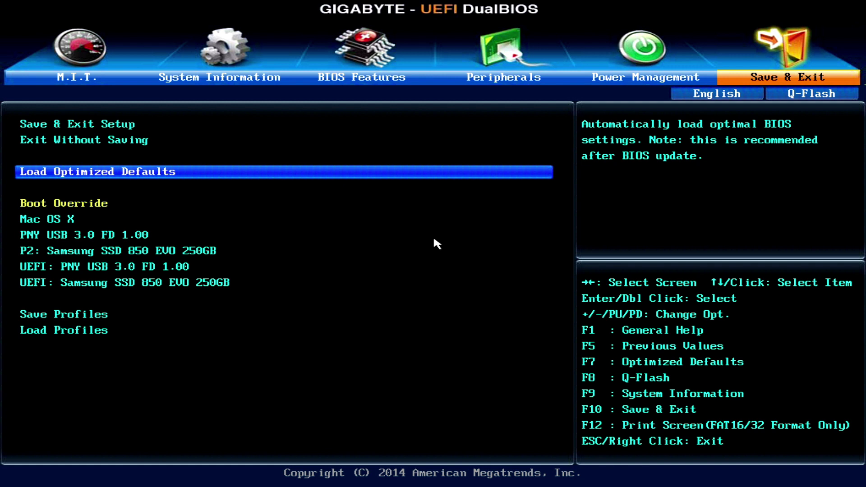
{"action": "key", "text": "Up"}
{"action": "key", "text": "Up"}
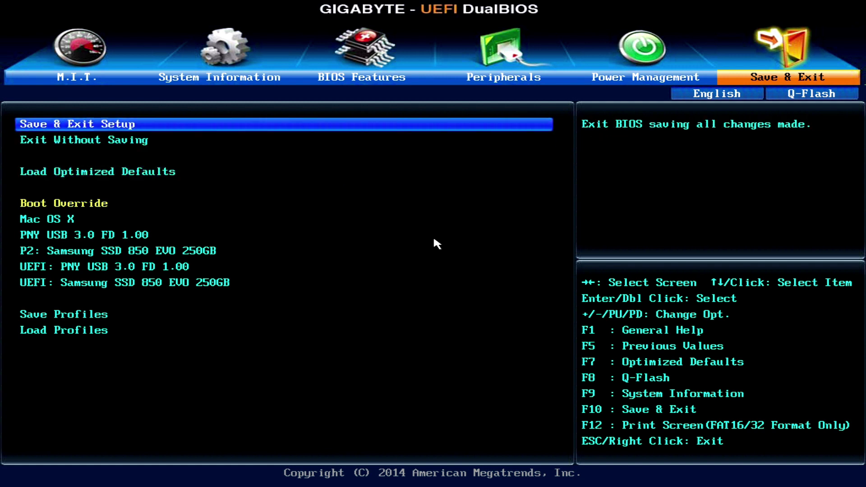
{"action": "key", "text": "Return"}
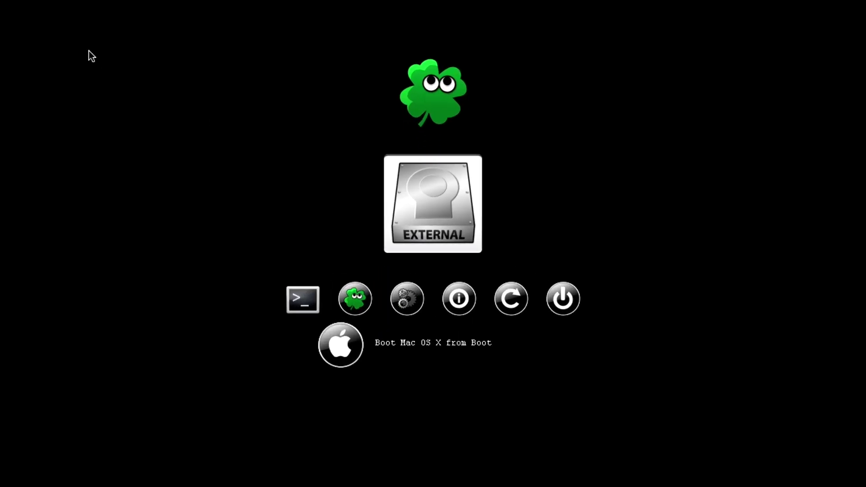
In Clover Options, replace the end of Boot Args with nv_disable=1, then move down to Return.
{"action": "key", "text": "Down"}
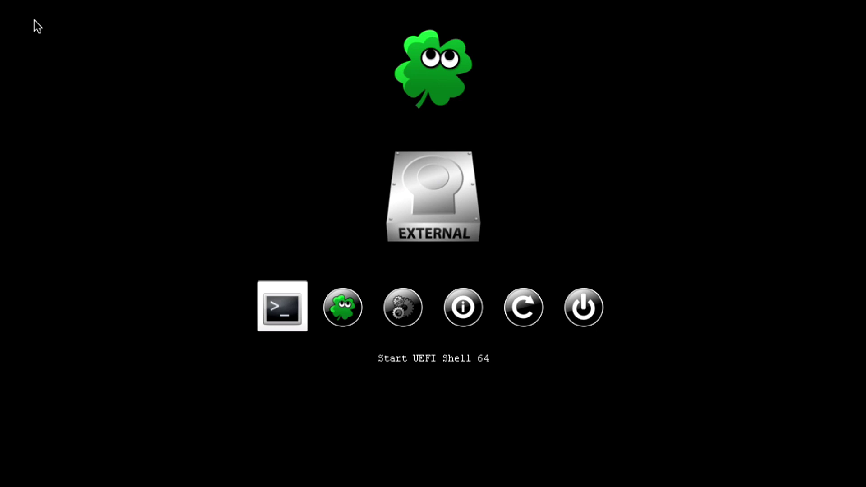
{"action": "key", "text": "Right"}
{"action": "key", "text": "Right"}
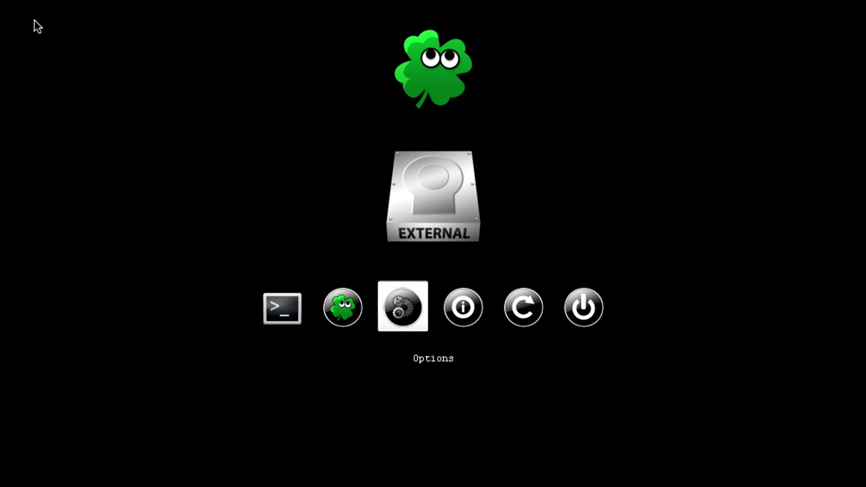
{"action": "key", "text": "Return"}
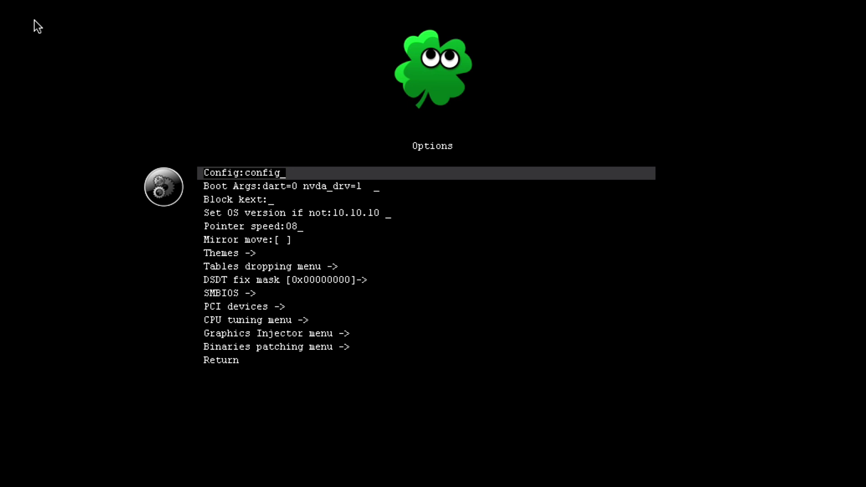
{"action": "key", "text": "Down"}
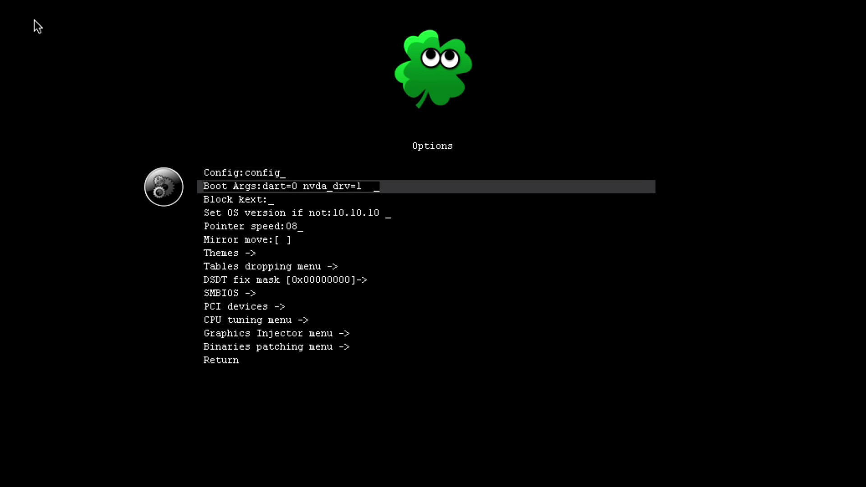
{"action": "key", "text": "BackSpace"}
{"action": "key", "text": "BackSpace"}
{"action": "key", "text": "BackSpace"}
{"action": "key", "text": "BackSpace"}
{"action": "key", "text": "BackSpace"}
{"action": "key", "text": "BackSpace"}
{"action": "key", "text": "BackSpace"}
{"action": "key", "text": "BackSpace"}
{"action": "key", "text": "BackSpace"}
{"action": "key", "text": "BackSpace"}
{"action": "key", "text": "BackSpace"}
{"action": "key", "text": "BackSpace"}
{"action": "key", "text": "BackSpace"}
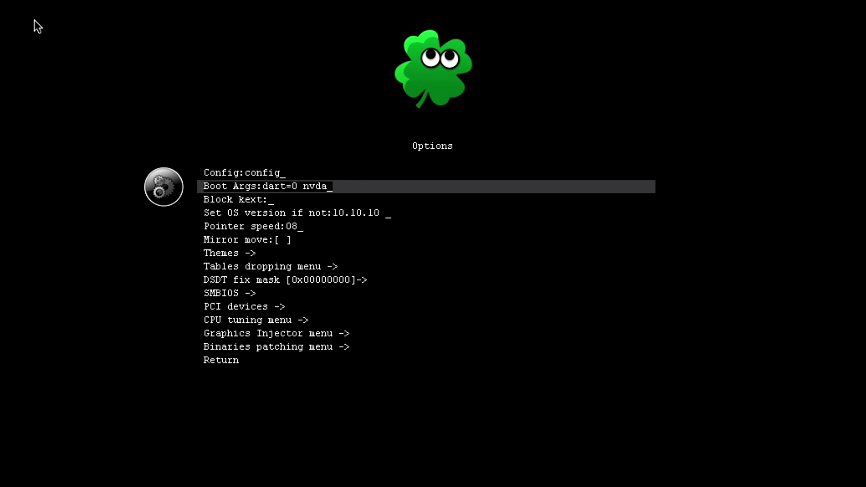
{"action": "key", "text": "BackSpace"}
{"action": "key", "text": "BackSpace"}
{"action": "key", "text": "BackSpace"}
{"action": "key", "text": "BackSpace"}
{"action": "key", "text": "BackSpace"}
{"action": "key", "text": "BackSpace"}
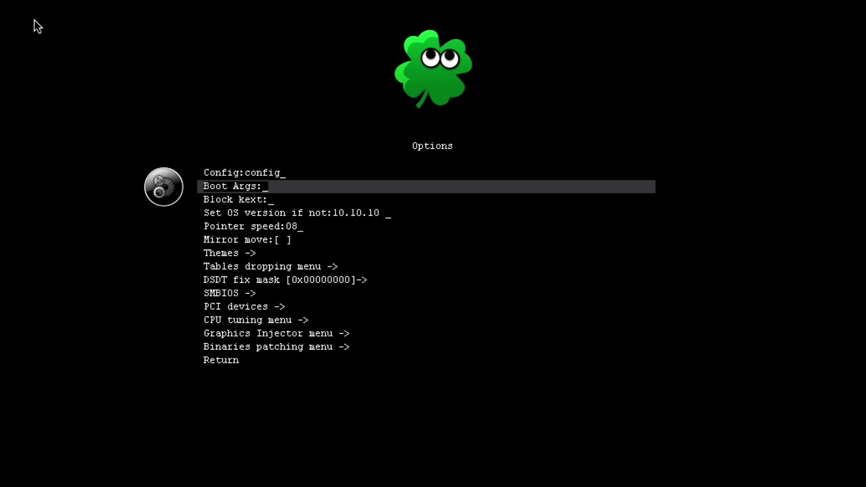
{"action": "type", "text": "nv_disable"}
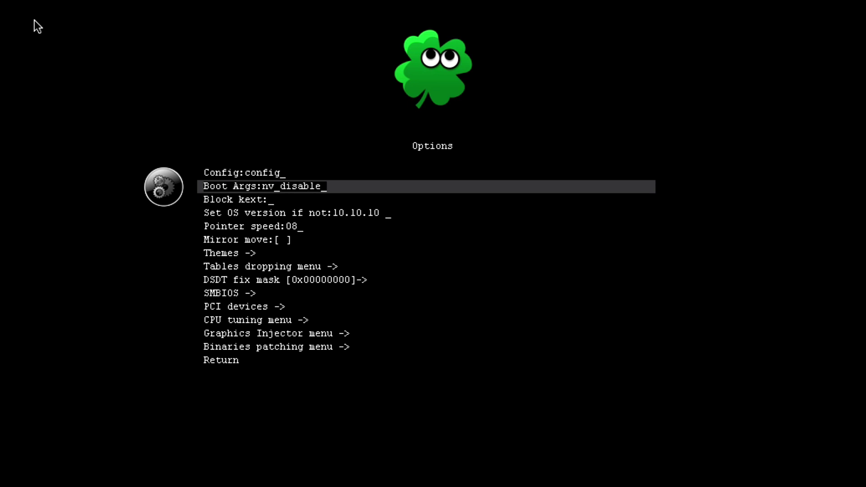
{"action": "type", "text": "=1"}
{"action": "key", "text": "Home"}
{"action": "key", "text": "Down"}
{"action": "key", "text": "Down"}
{"action": "key", "text": "Down"}
{"action": "key", "text": "Down"}
{"action": "key", "text": "Down"}
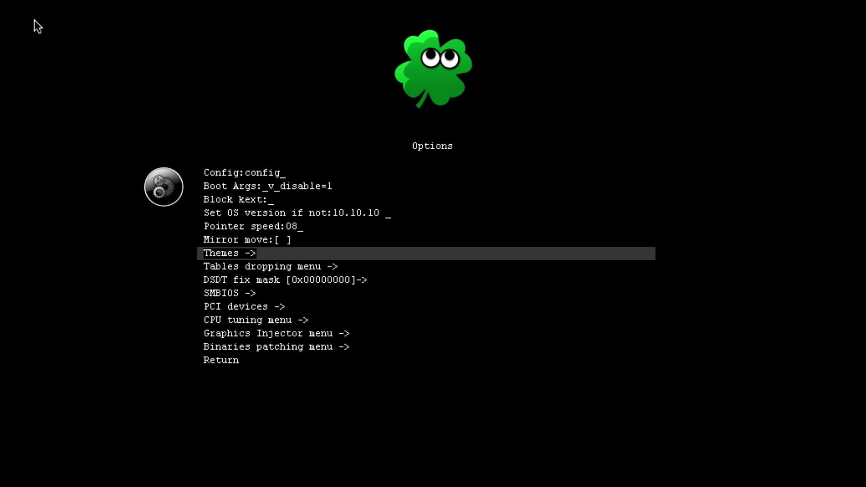
{"action": "key", "text": "Down"}
{"action": "key", "text": "Down"}
{"action": "key", "text": "Down"}
{"action": "key", "text": "Down"}
{"action": "key", "text": "Down"}
{"action": "key", "text": "Down"}
{"action": "key", "text": "Down"}
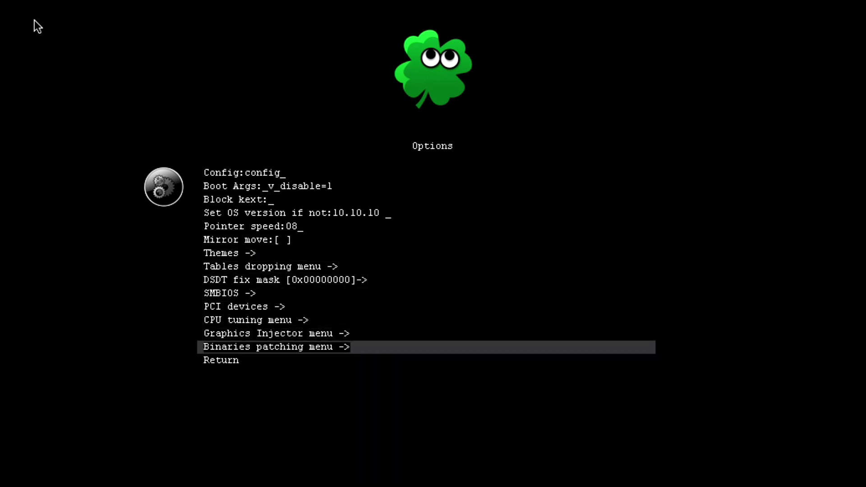
{"action": "key", "text": "Down"}
Leave Clover Options and boot the USB El Capitan installer.
{"action": "key", "text": "Return"}
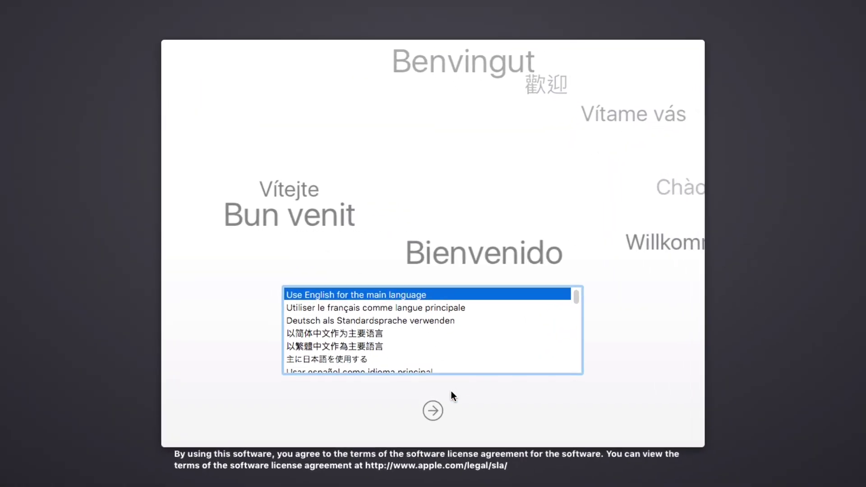
Keep English, then erase the Samsung SSD 850 EVO in Disk Utility as 'Macintosh HD'.
{"action": "left_click", "coordinate": [432, 409]}
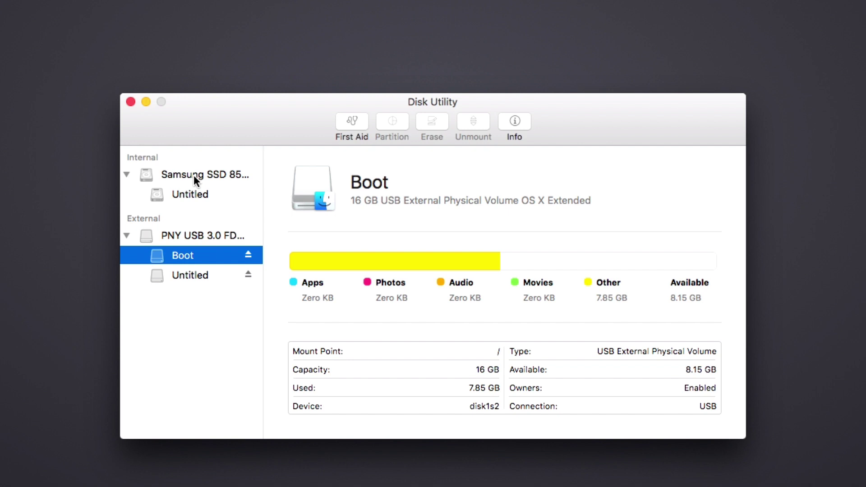
{"action": "left_click", "coordinate": [198, 175]}
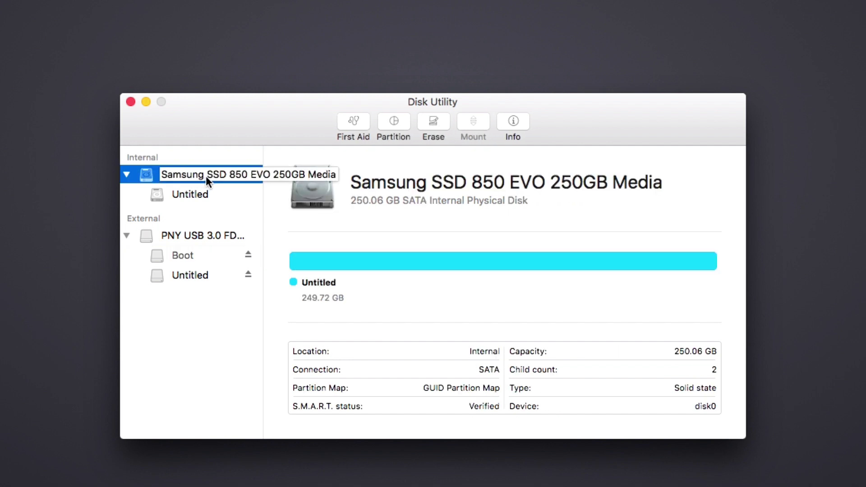
{"action": "left_click", "coordinate": [434, 121]}
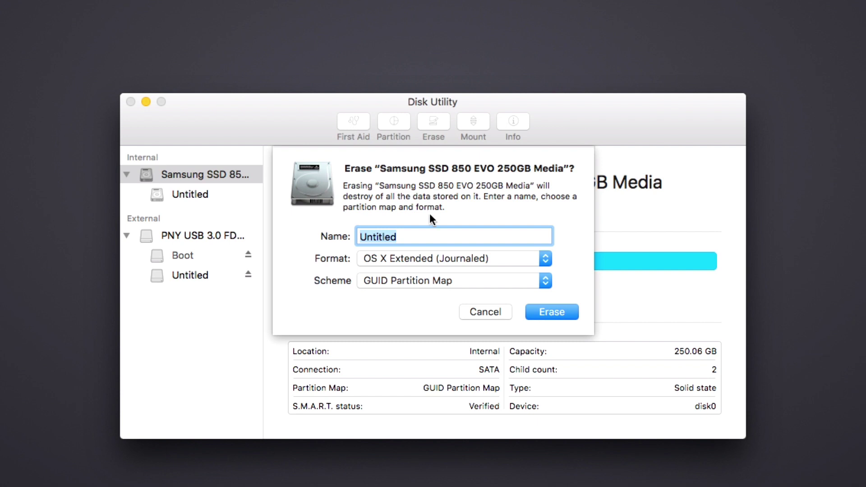
{"action": "type", "text": "Macin"}
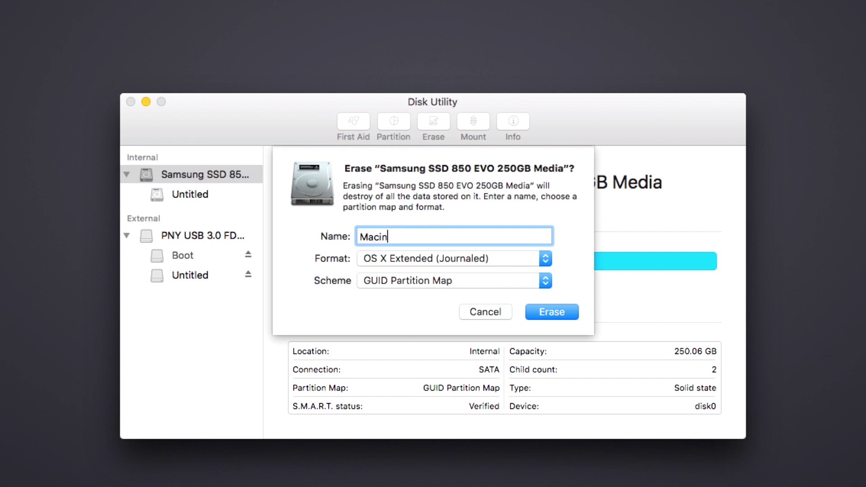
{"action": "type", "text": "tosh HD"}
{"action": "left_click", "coordinate": [550, 311]}
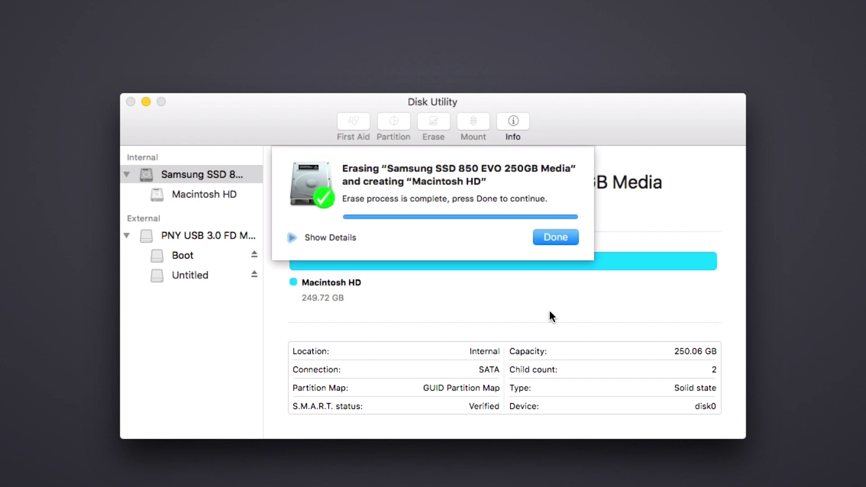
{"action": "left_click", "coordinate": [562, 241]}
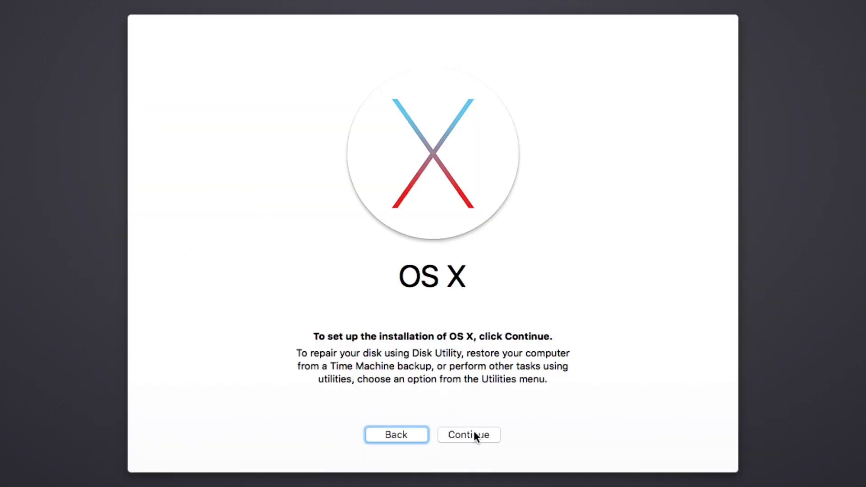
Agree to the OS X license and start installing El Capitan onto Macintosh HD.
{"action": "left_click", "coordinate": [476, 435]}
{"action": "left_click", "coordinate": [481, 434]}
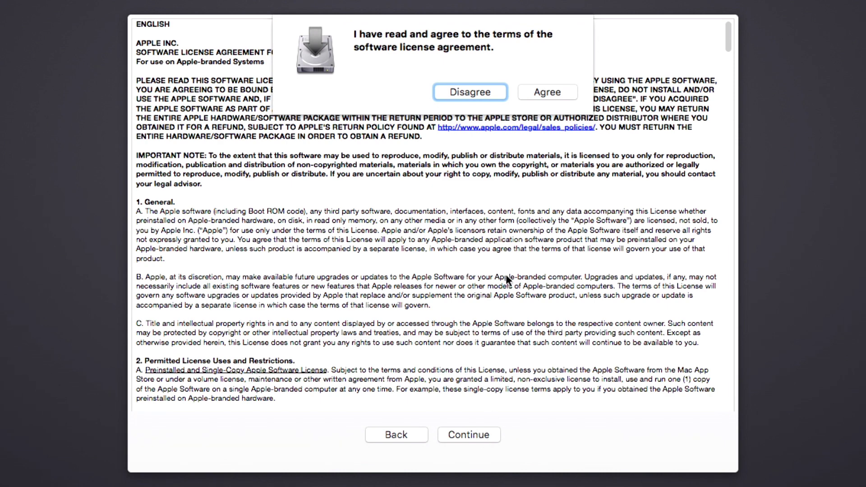
{"action": "left_click", "coordinate": [538, 94]}
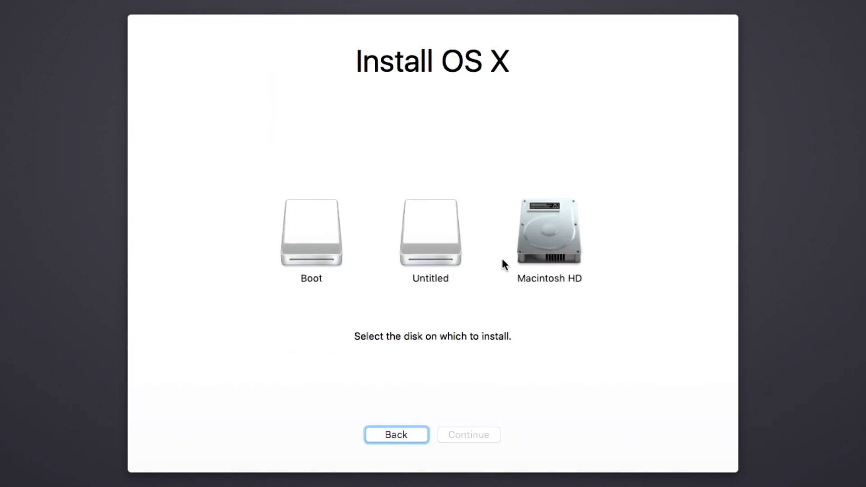
{"action": "left_click", "coordinate": [545, 252]}
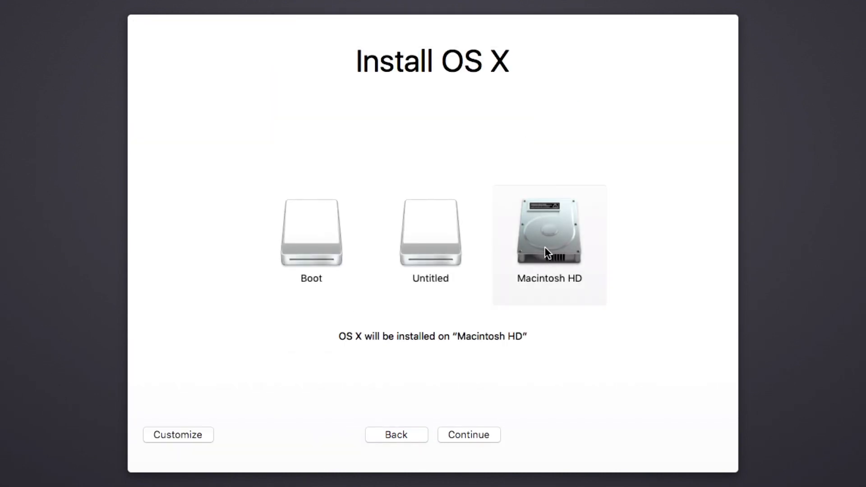
{"action": "left_click", "coordinate": [479, 436]}
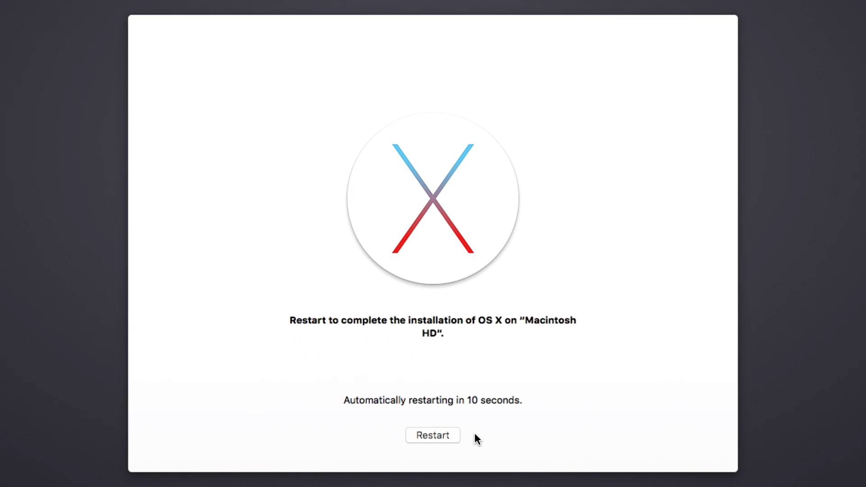
Restart, then in Clover Options replace the Boot Args with nv_disable=1 and return.
{"action": "left_click", "coordinate": [440, 436]}
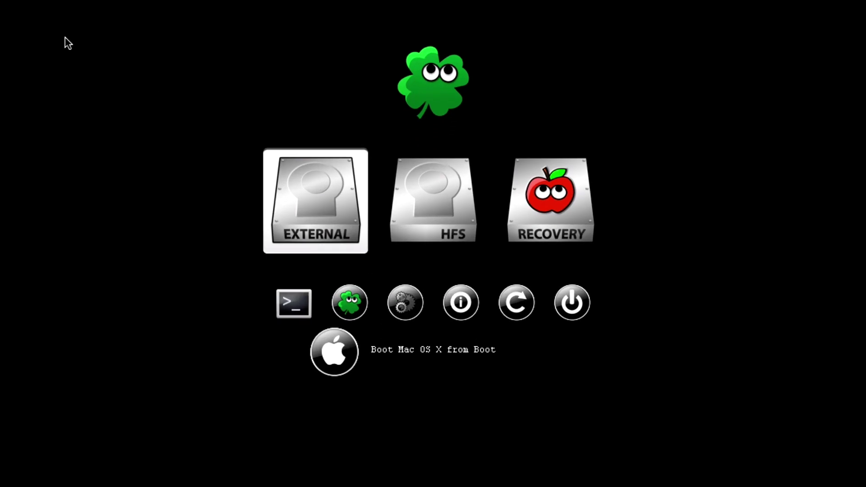
{"action": "key", "text": "Right"}
{"action": "key", "text": "Right"}
{"action": "key", "text": "Right"}
{"action": "key", "text": "Right"}
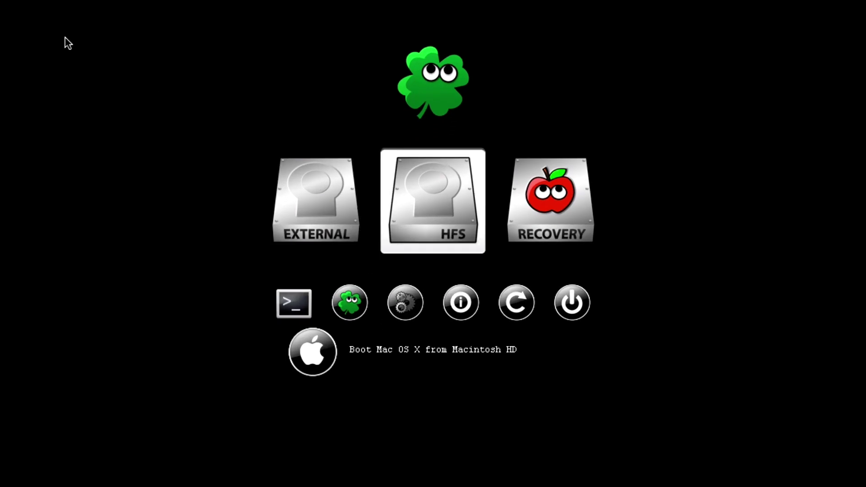
{"action": "key", "text": "Right"}
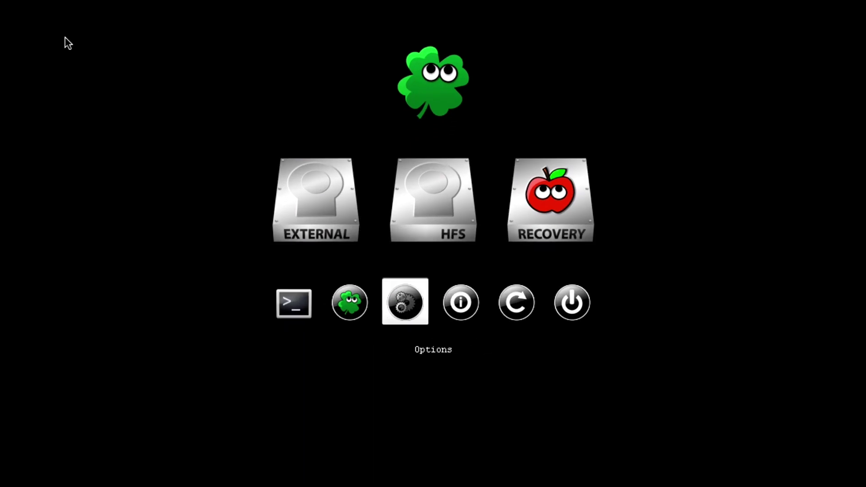
{"action": "key", "text": "Return"}
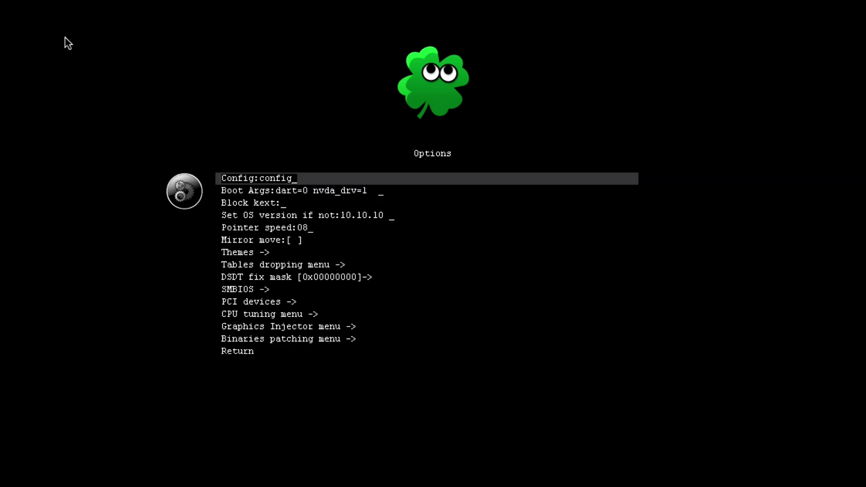
{"action": "key", "text": "Down"}
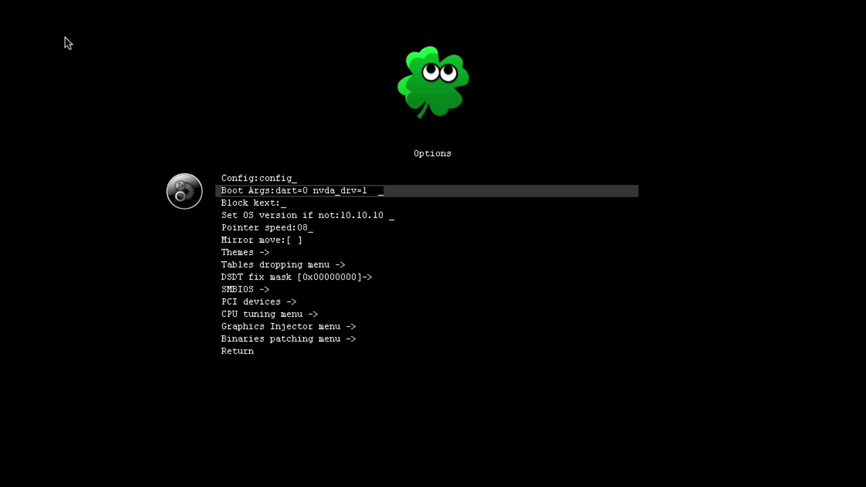
{"action": "key", "text": "BackSpace"}
{"action": "key", "text": "BackSpace"}
{"action": "key", "text": "BackSpace"}
{"action": "key", "text": "BackSpace"}
{"action": "key", "text": "BackSpace"}
{"action": "key", "text": "BackSpace"}
{"action": "key", "text": "BackSpace"}
{"action": "key", "text": "BackSpace"}
{"action": "key", "text": "BackSpace"}
{"action": "key", "text": "BackSpace"}
{"action": "key", "text": "BackSpace"}
{"action": "key", "text": "BackSpace"}
{"action": "key", "text": "BackSpace"}
{"action": "key", "text": "BackSpace"}
{"action": "key", "text": "BackSpace"}
{"action": "key", "text": "BackSpace"}
{"action": "key", "text": "BackSpace"}
{"action": "key", "text": "BackSpace"}
{"action": "key", "text": "BackSpace"}
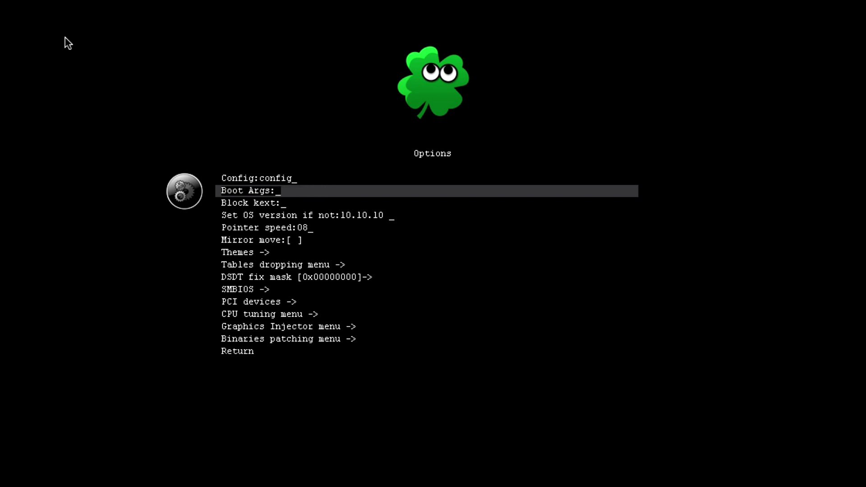
{"action": "type", "text": "nv_disab"}
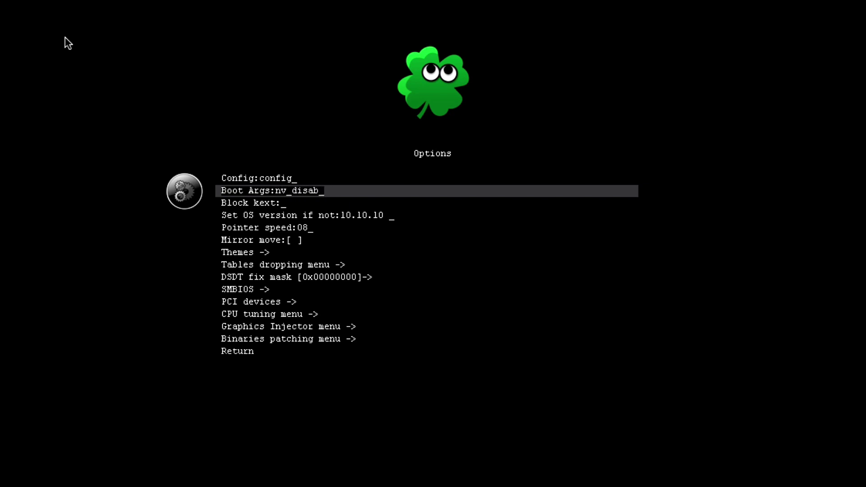
{"action": "type", "text": "le=1"}
{"action": "key", "text": "Home"}
{"action": "key", "text": "Down"}
{"action": "key", "text": "Down"}
{"action": "key", "text": "Down"}
{"action": "key", "text": "Down"}
{"action": "key", "text": "Down"}
{"action": "key", "text": "Down"}
{"action": "key", "text": "Down"}
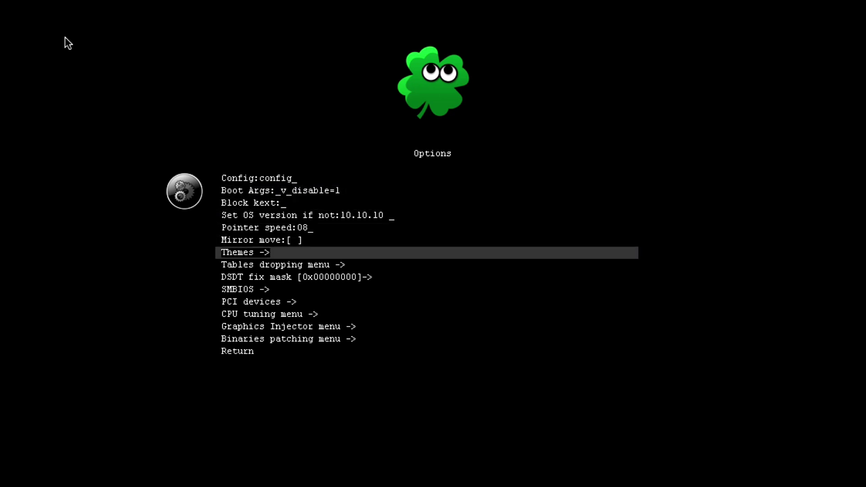
{"action": "key", "text": "Down"}
{"action": "key", "text": "Down"}
{"action": "key", "text": "Down"}
{"action": "key", "text": "Down"}
{"action": "key", "text": "Down"}
{"action": "key", "text": "Down"}
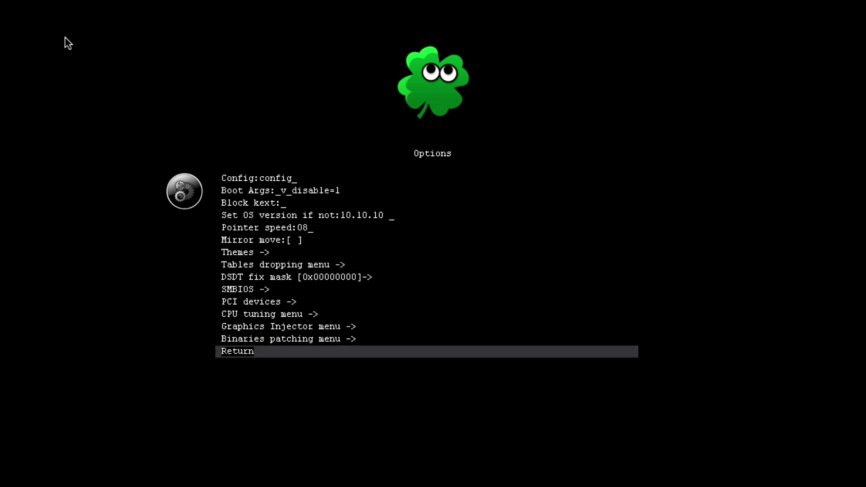
{"action": "key", "text": "Return"}
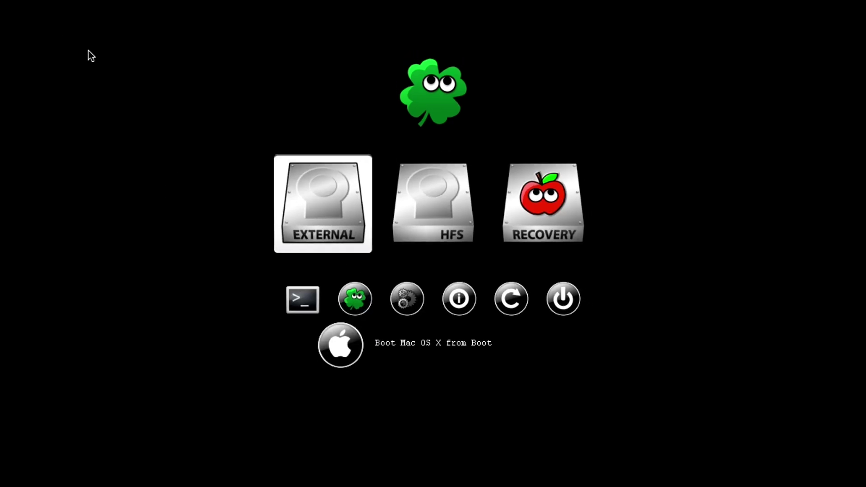
Boot the HFS Macintosh HD drive from the Clover menu.
{"action": "key", "text": "Right"}
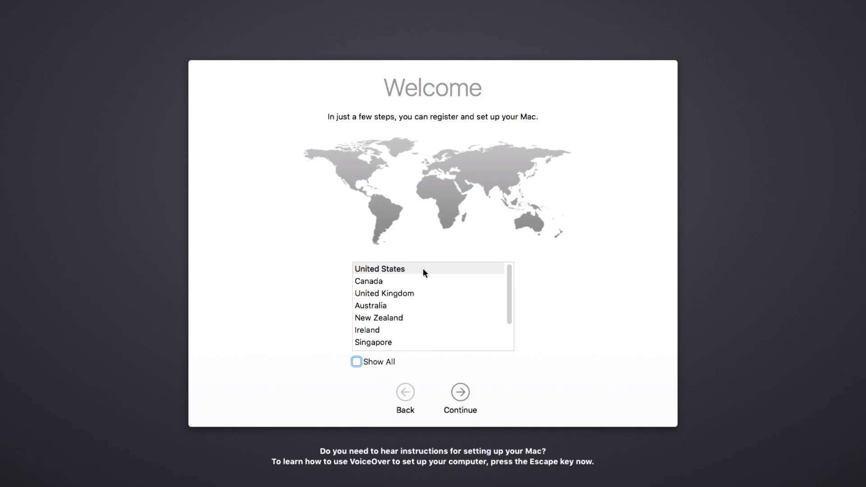
Choose United States, keep the keyboard layout, and join the Fireworks Wi-Fi with its password.
{"action": "left_click", "coordinate": [424, 268]}
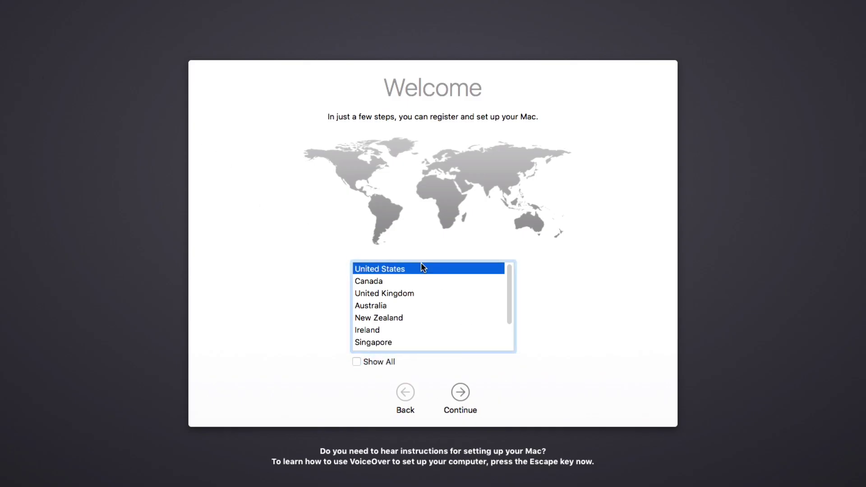
{"action": "left_click", "coordinate": [462, 393]}
{"action": "left_click", "coordinate": [461, 393]}
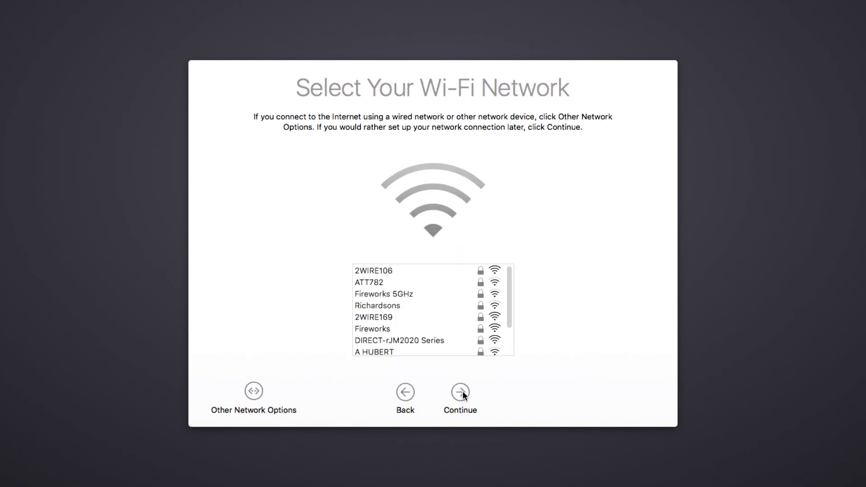
{"action": "left_click", "coordinate": [397, 317]}
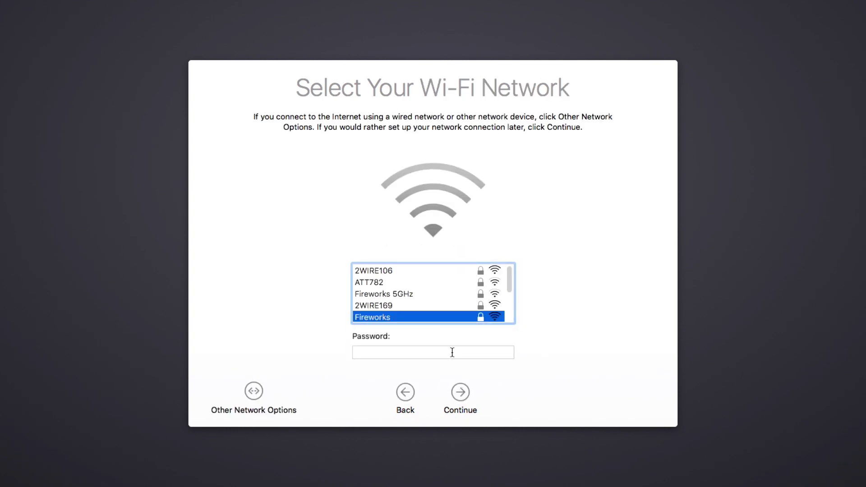
{"action": "left_click", "coordinate": [452, 352]}
{"action": "type", "text": "••••••••"}
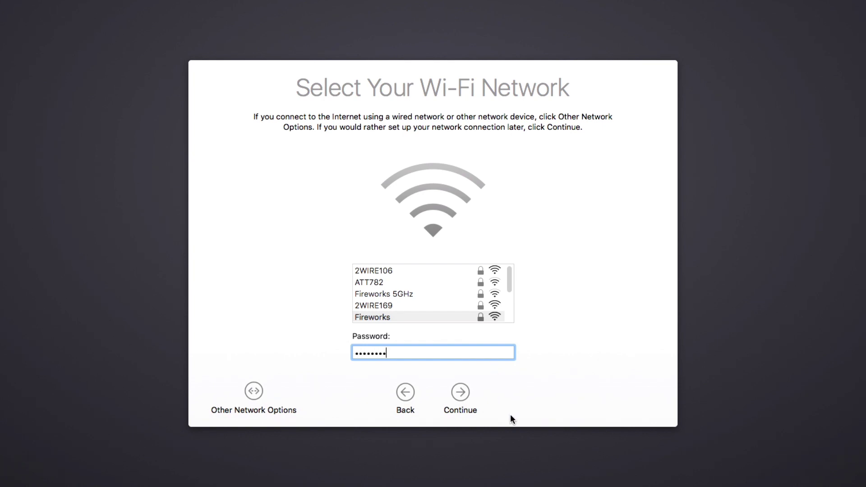
{"action": "left_click", "coordinate": [463, 391]}
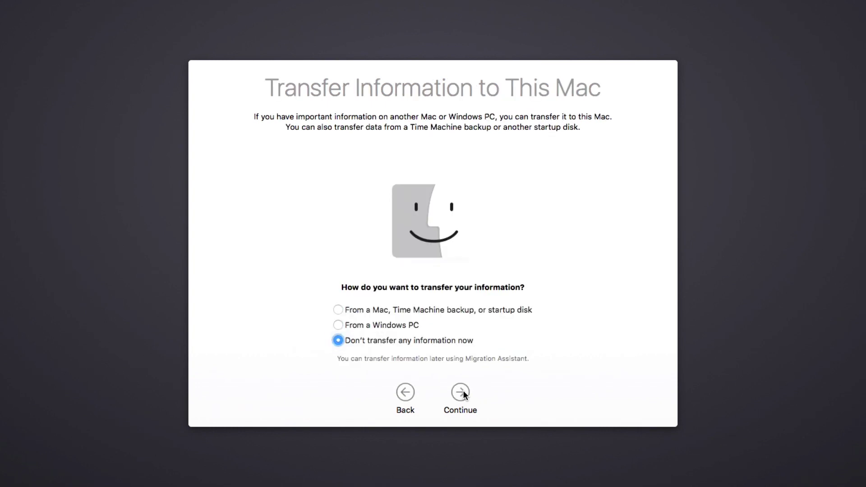
Skip data transfer, enable Location Services, and skip Apple ID sign-in.
{"action": "left_click", "coordinate": [463, 391]}
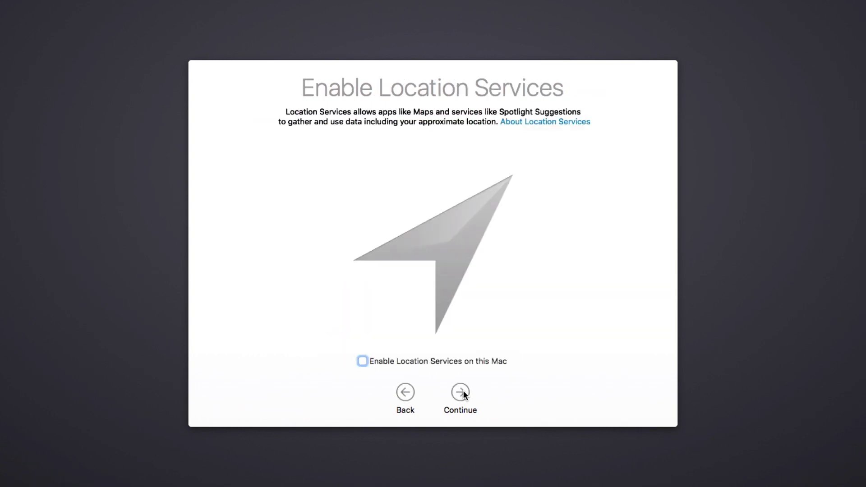
{"action": "left_click", "coordinate": [465, 360]}
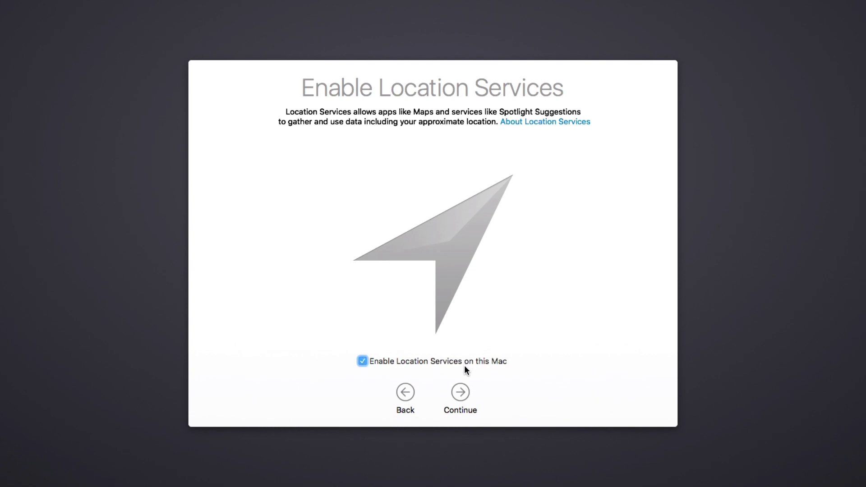
{"action": "left_click", "coordinate": [465, 393]}
{"action": "left_click", "coordinate": [347, 302]}
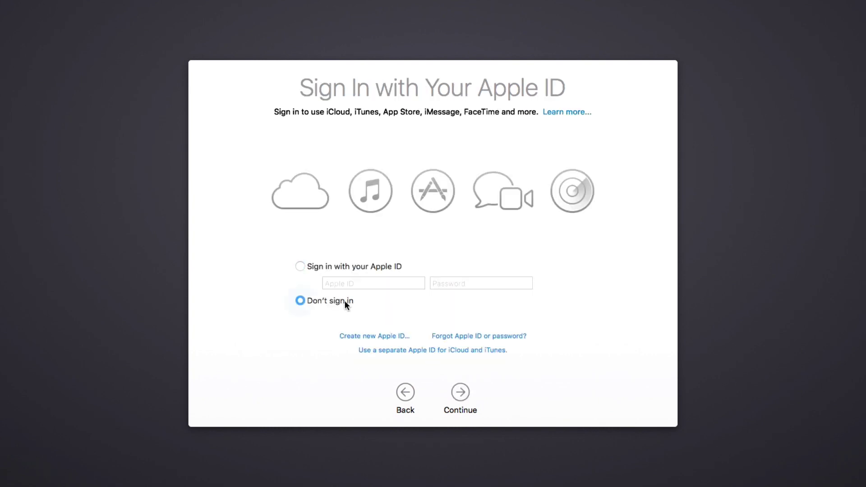
{"action": "left_click", "coordinate": [457, 394]}
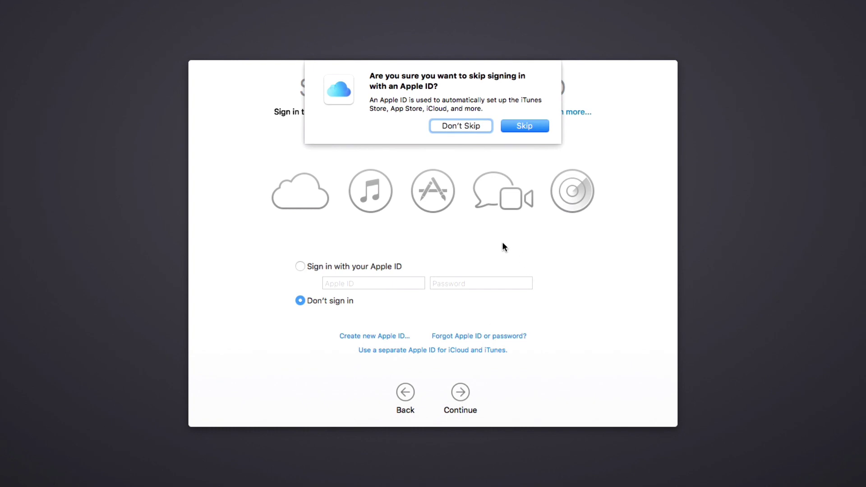
{"action": "left_click", "coordinate": [523, 127]}
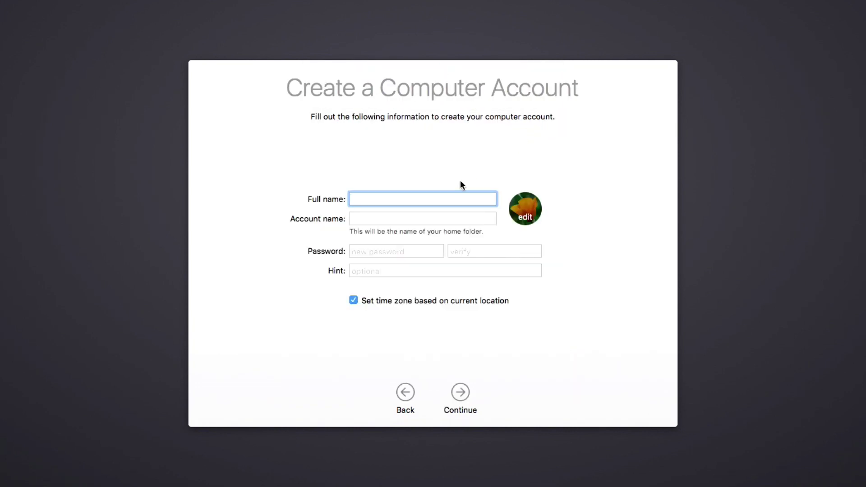
Create a local account with the user's full name and password, and turn off diagnostics sharing.
{"action": "type", "text": "Jeff"}
{"action": "key", "text": "Tab"}
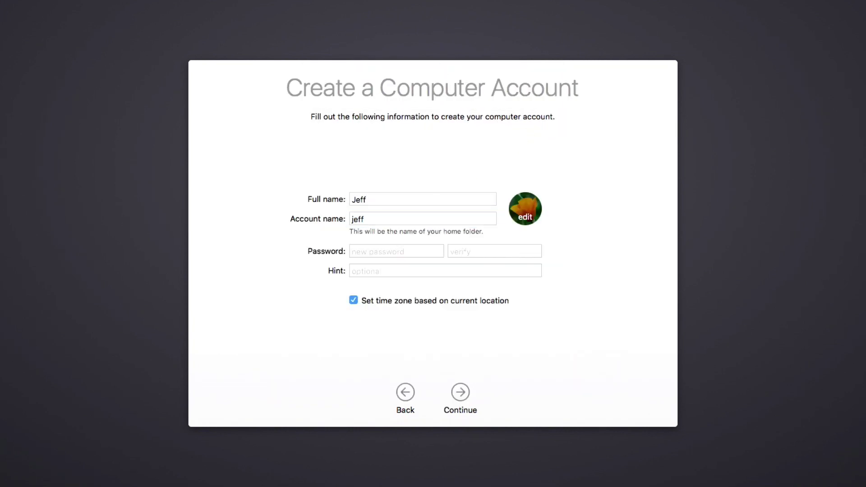
{"action": "key", "text": "Tab"}
{"action": "type", "text": "•••••••"}
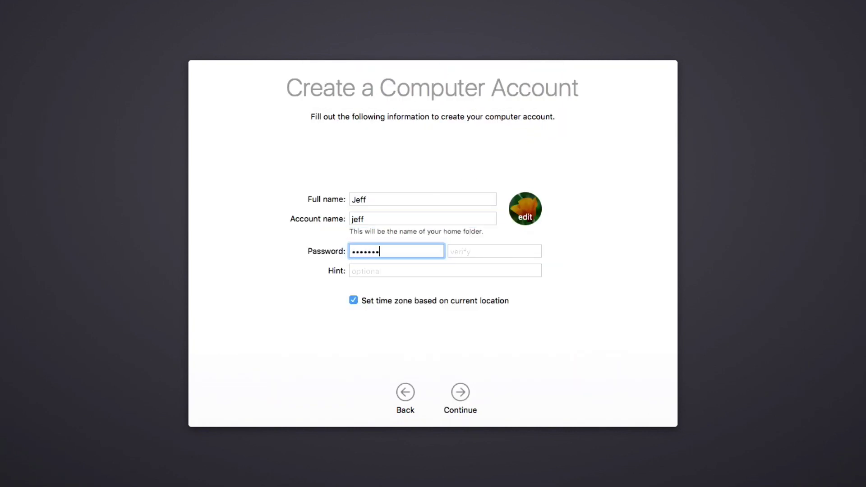
{"action": "key", "text": "Tab"}
{"action": "type", "text": "•••••"}
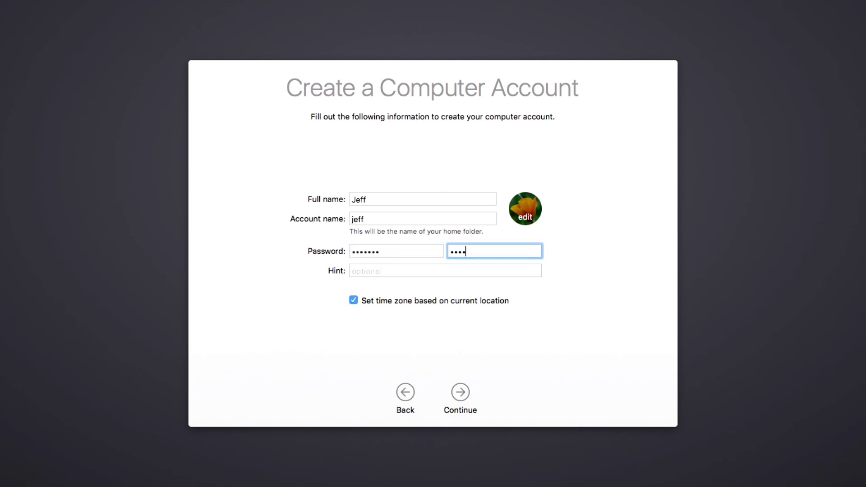
{"action": "type", "text": "••"}
{"action": "left_click", "coordinate": [465, 394]}
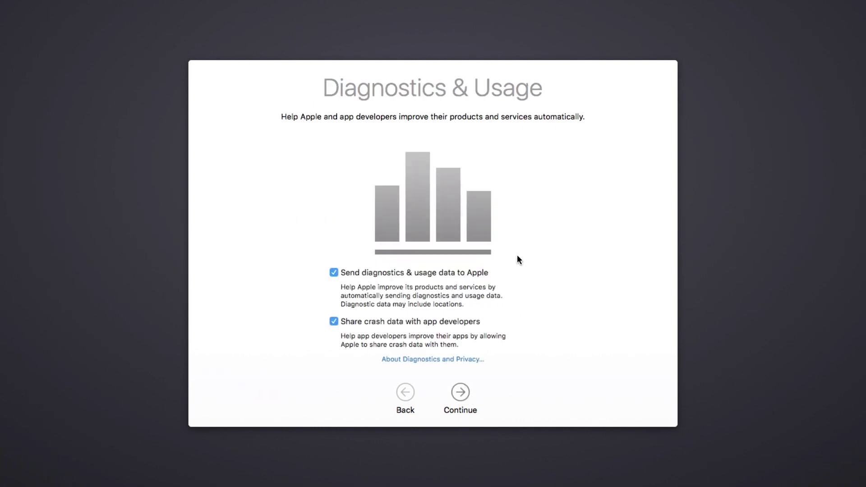
{"action": "left_click", "coordinate": [478, 273]}
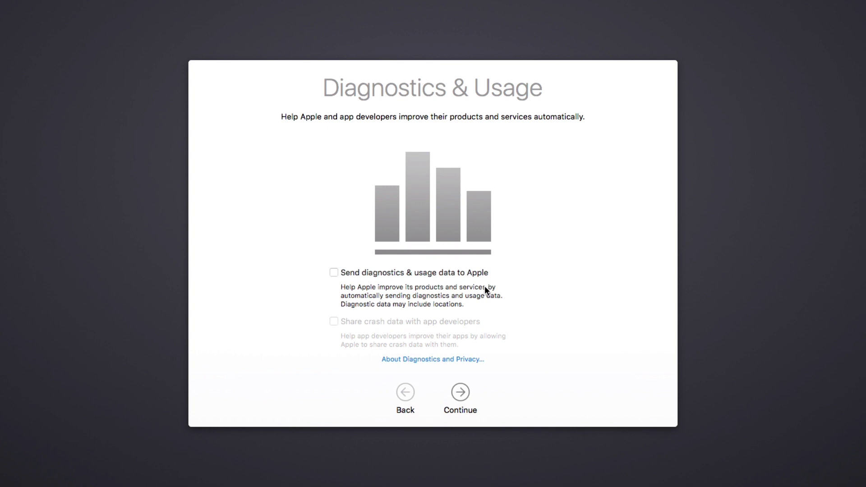
{"action": "left_click", "coordinate": [463, 391]}
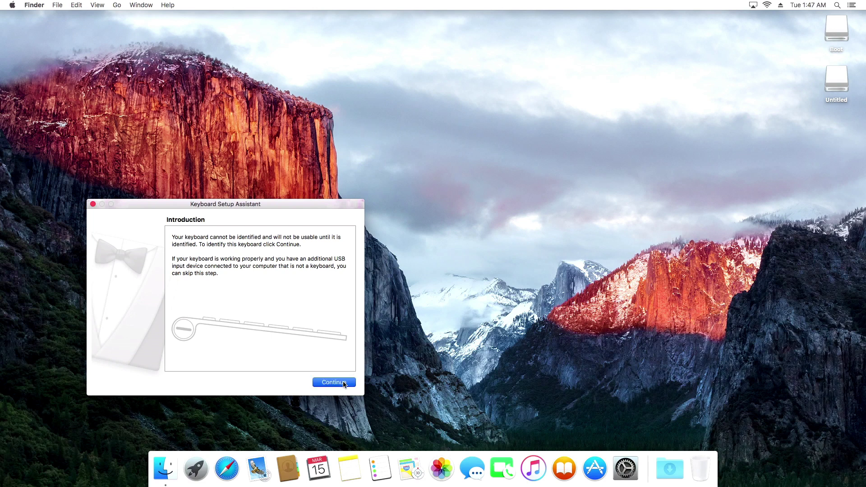
Identify the keyboard by pressing Z and slash at the prompts, then close Keyboard Setup Assistant.
{"action": "left_click", "coordinate": [343, 382]}
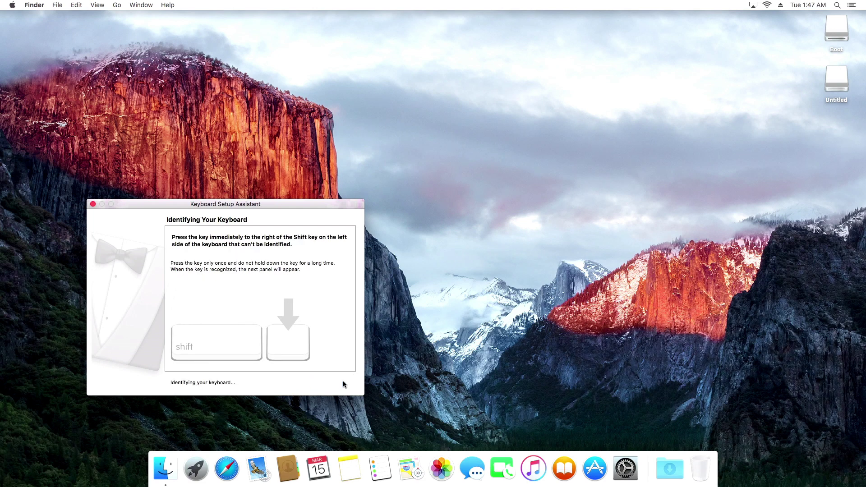
{"action": "key", "text": "z"}
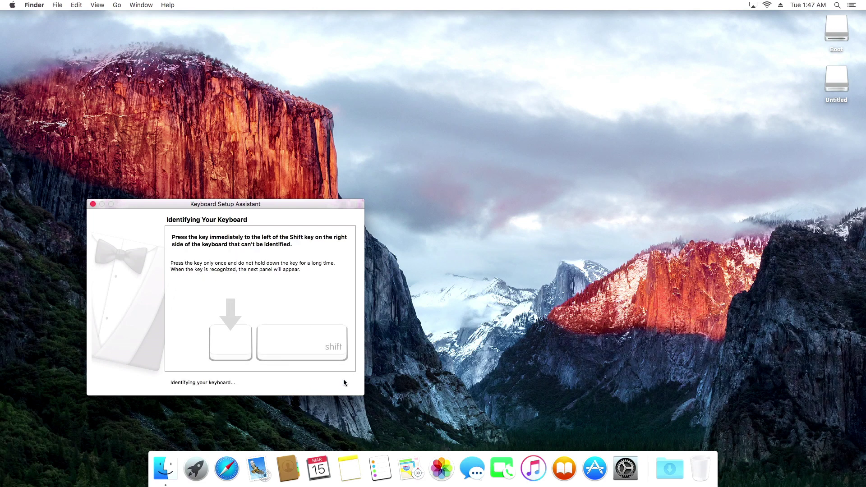
{"action": "key", "text": "slash"}
{"action": "left_click", "coordinate": [343, 380]}
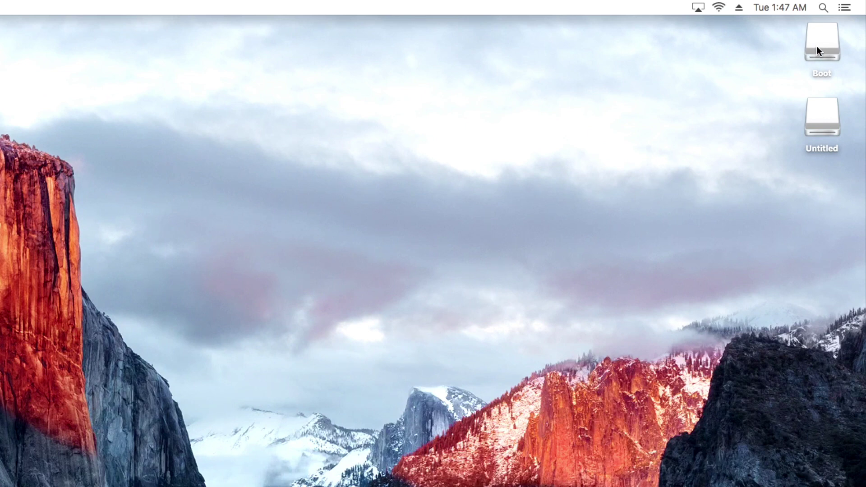
Launch MultiBeast from Boot > MultiBeast - El Capitan Edition and minimize both Finder windows.
{"action": "double_click", "coordinate": [823, 47]}
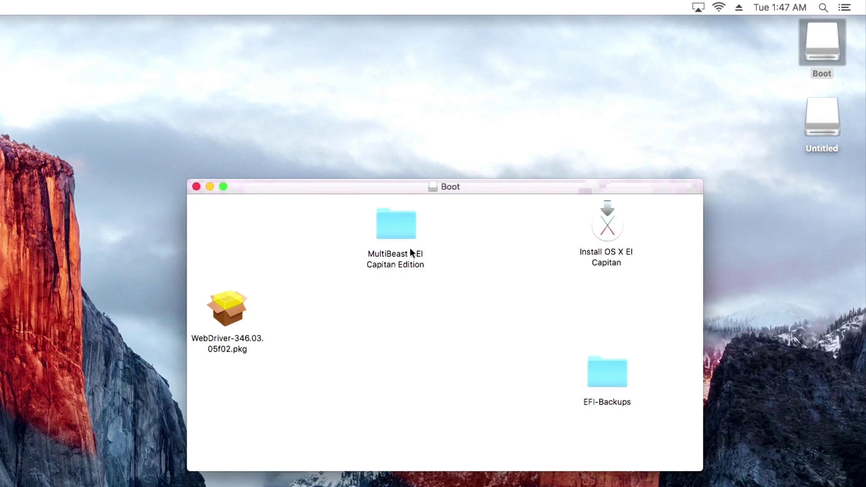
{"action": "double_click", "coordinate": [401, 232]}
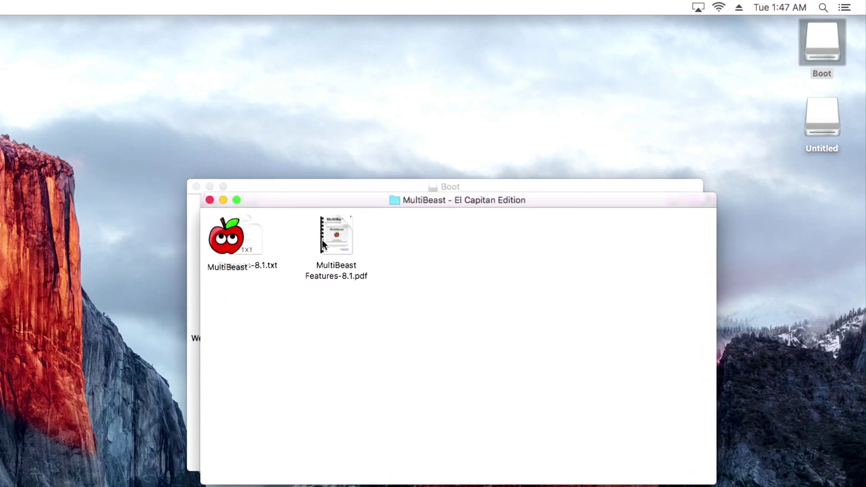
{"action": "double_click", "coordinate": [236, 240]}
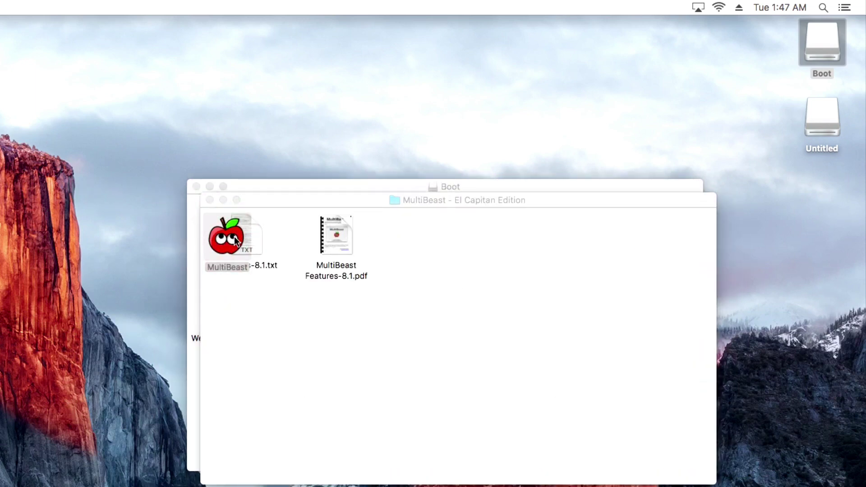
{"action": "left_click", "coordinate": [320, 241]}
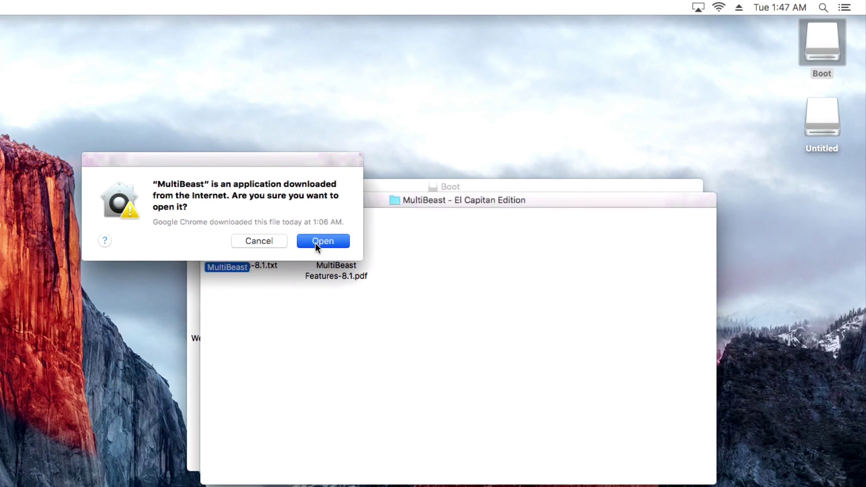
{"action": "left_click", "coordinate": [319, 242]}
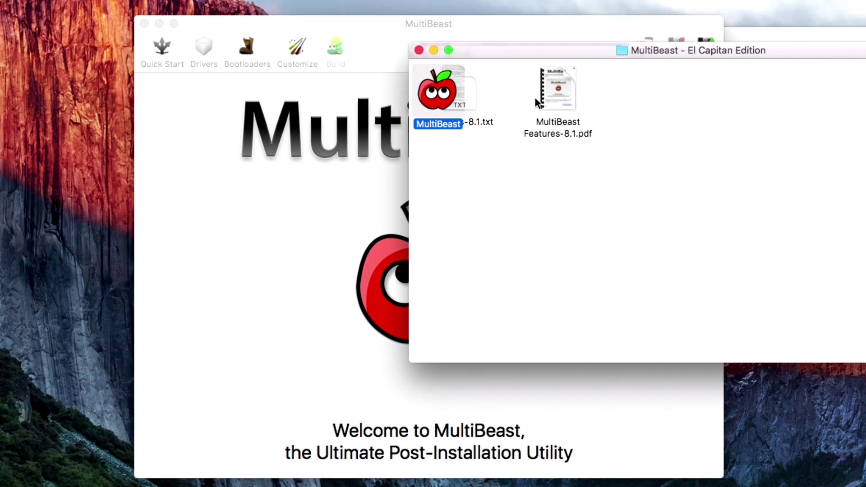
{"action": "left_click", "coordinate": [434, 48]}
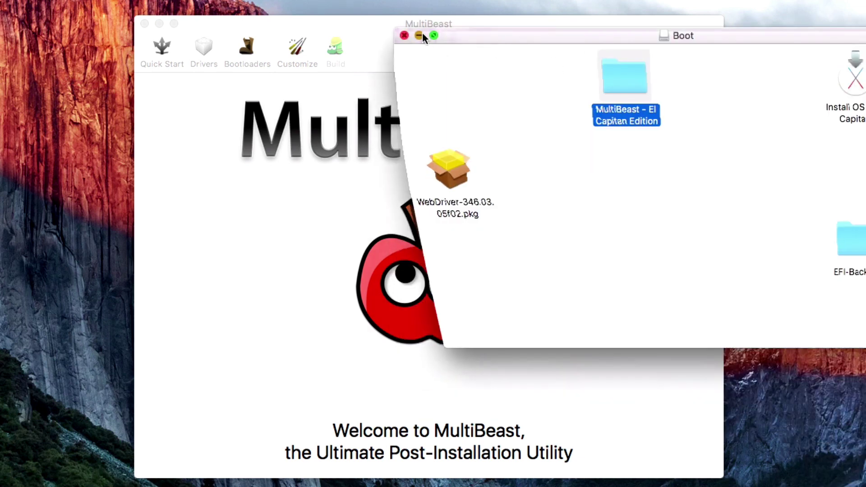
{"action": "left_click", "coordinate": [421, 34]}
Load the UEFI Boot Mode Quick Start preset and tick the Realtek ALC892 audio driver.
{"action": "left_click", "coordinate": [322, 104]}
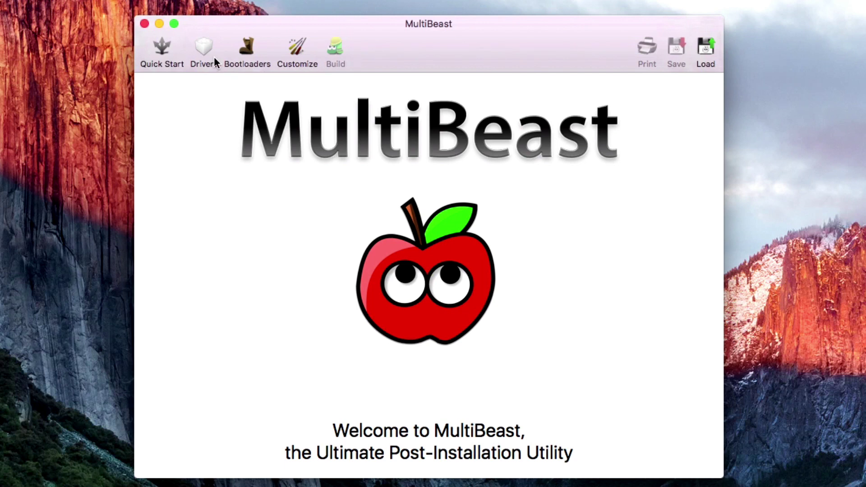
{"action": "left_click", "coordinate": [162, 51]}
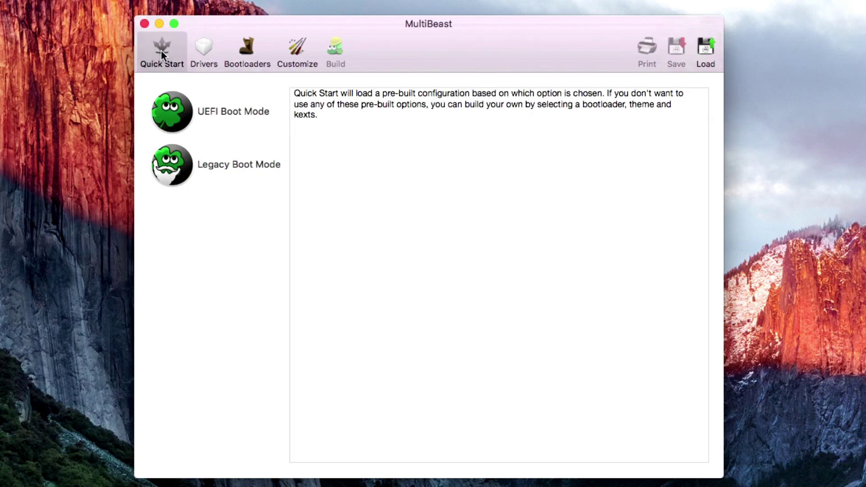
{"action": "left_click", "coordinate": [174, 111]}
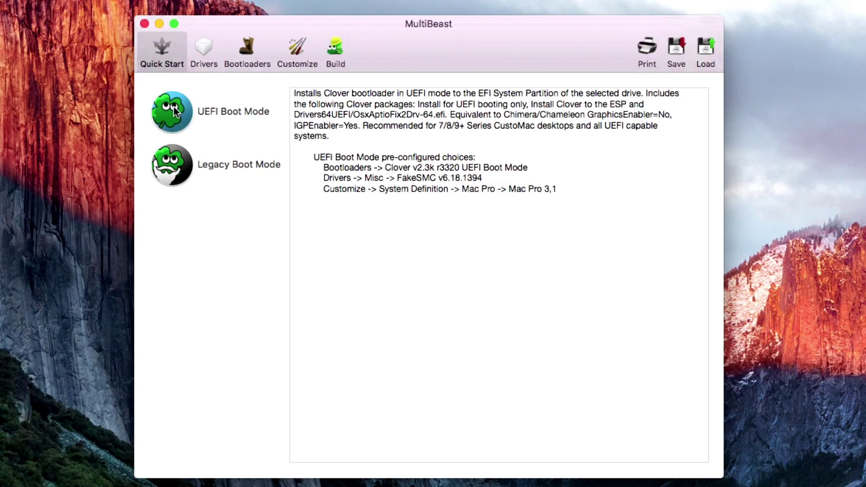
{"action": "left_click", "coordinate": [195, 50]}
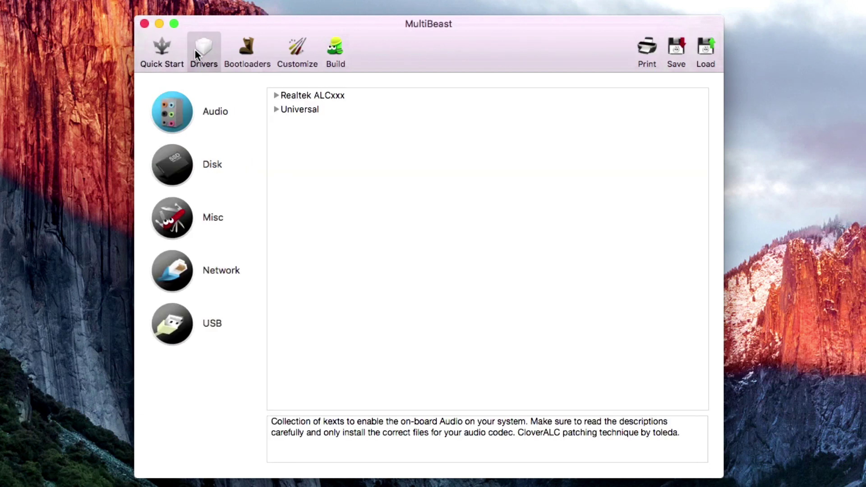
{"action": "left_click", "coordinate": [275, 95]}
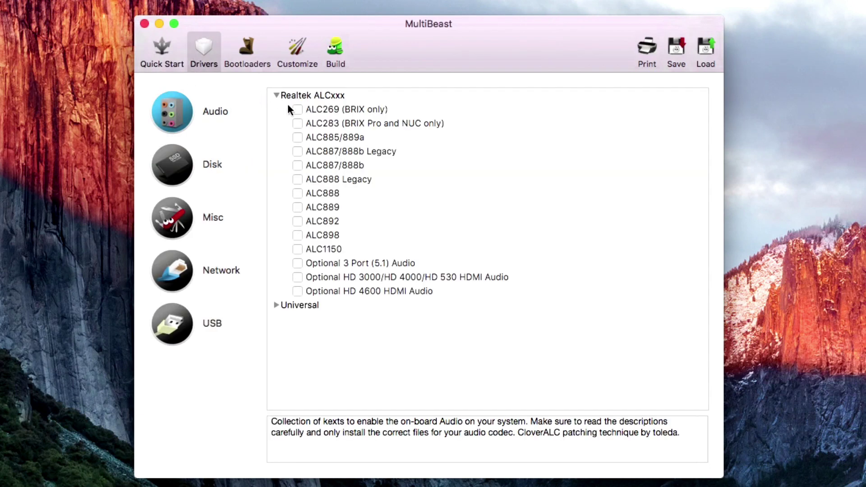
{"action": "left_click", "coordinate": [297, 219]}
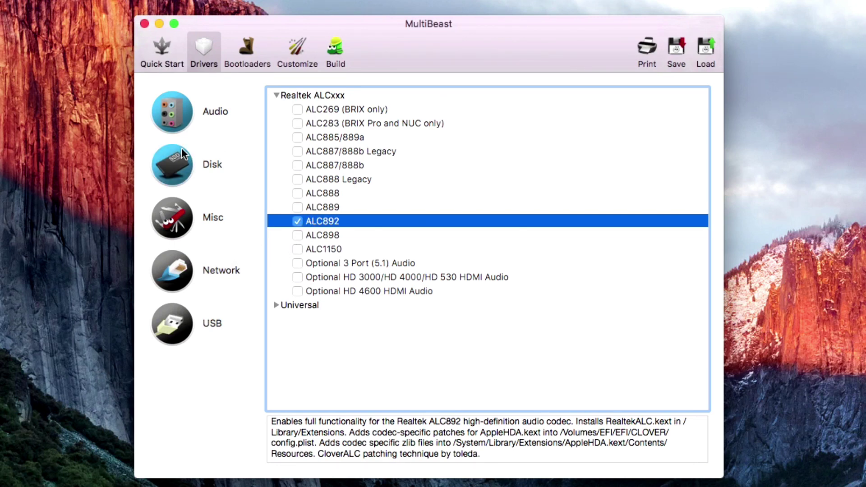
Review the Disk, Misc, Network and USB drivers, Bootloaders and Customize, then the Build summary.
{"action": "left_click", "coordinate": [180, 163]}
{"action": "left_click", "coordinate": [180, 217]}
{"action": "left_click", "coordinate": [182, 269]}
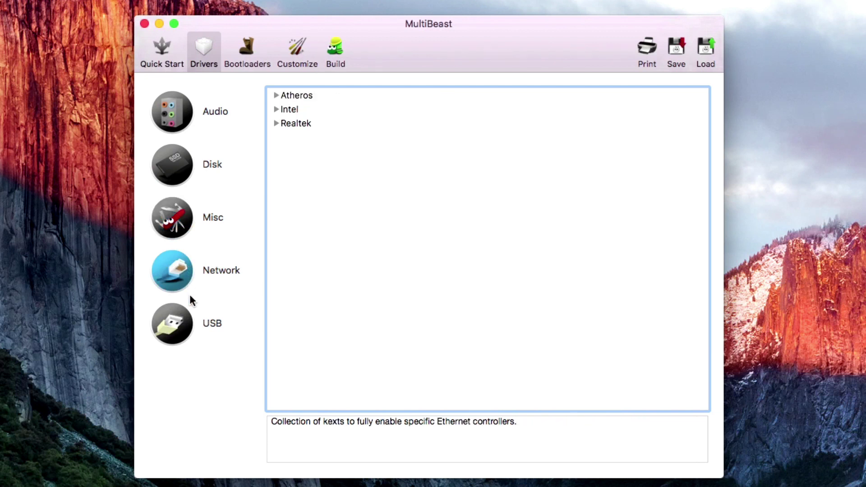
{"action": "left_click", "coordinate": [182, 321]}
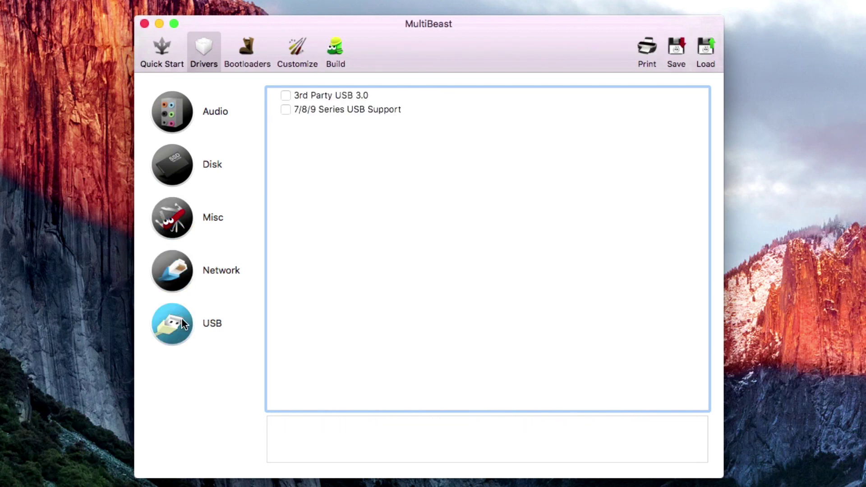
{"action": "left_click", "coordinate": [183, 121]}
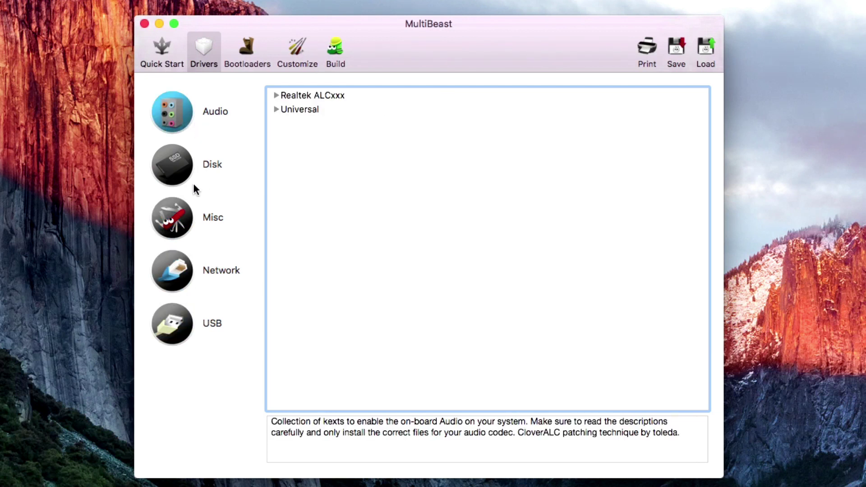
{"action": "left_click", "coordinate": [275, 95]}
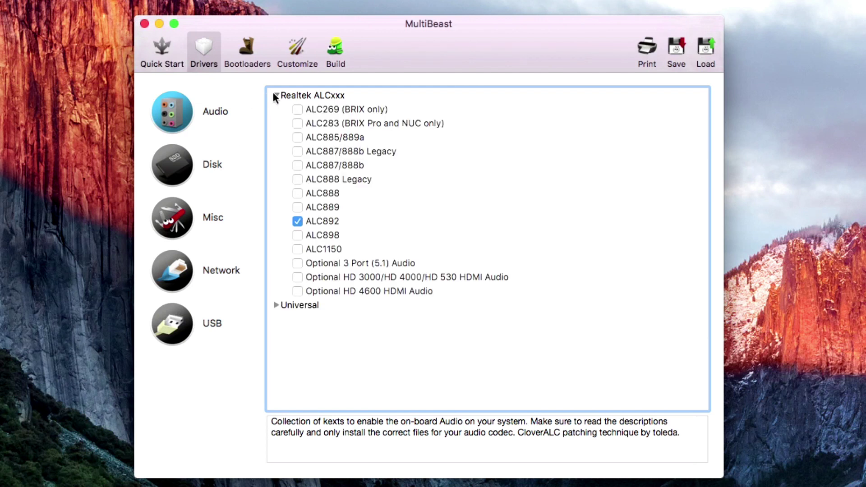
{"action": "left_click", "coordinate": [253, 50]}
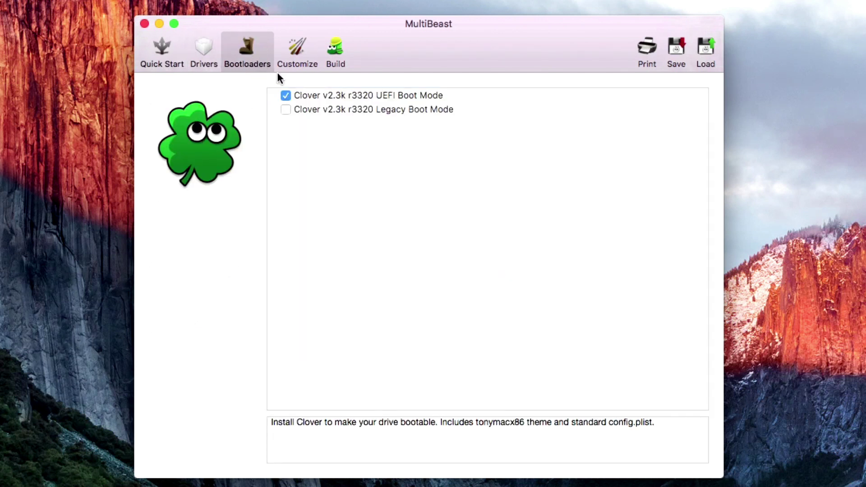
{"action": "left_click", "coordinate": [297, 54]}
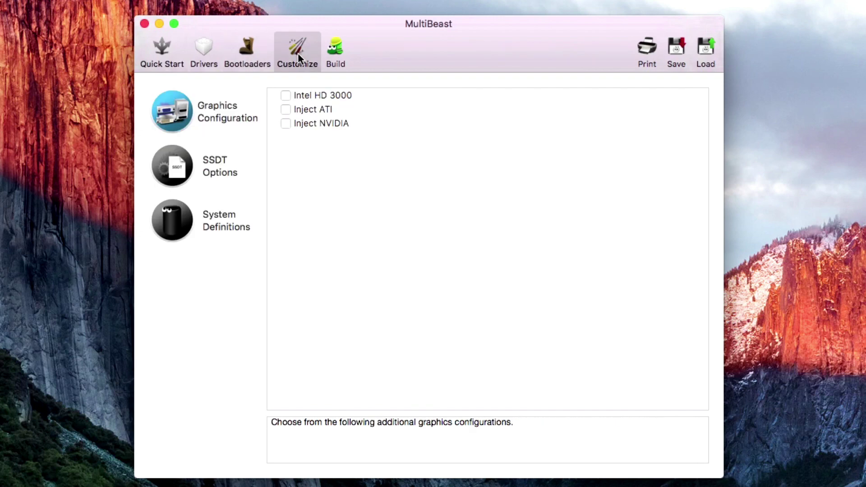
{"action": "left_click", "coordinate": [329, 49]}
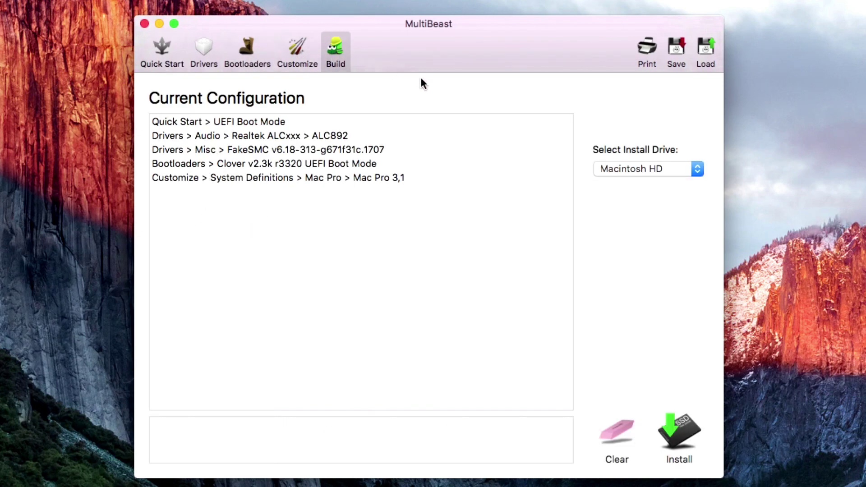
Install the configuration on Macintosh HD, accepting the license and entering the admin password, then quit MultiBeast.
{"action": "left_click", "coordinate": [681, 429]}
{"action": "left_click", "coordinate": [540, 344]}
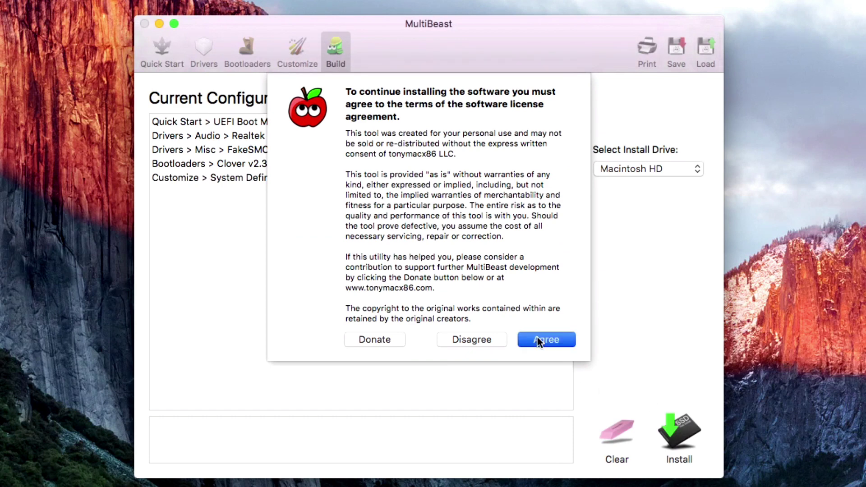
{"action": "type", "text": "•••••••"}
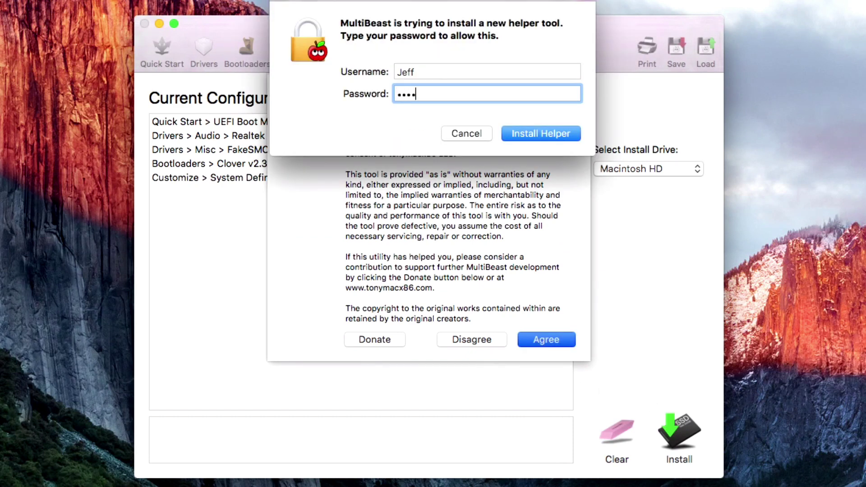
{"action": "key", "text": "Return"}
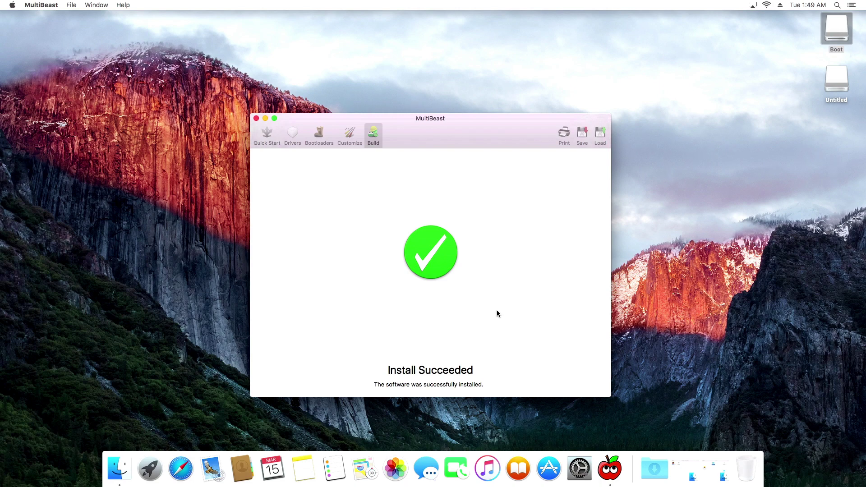
{"action": "left_click", "coordinate": [256, 119]}
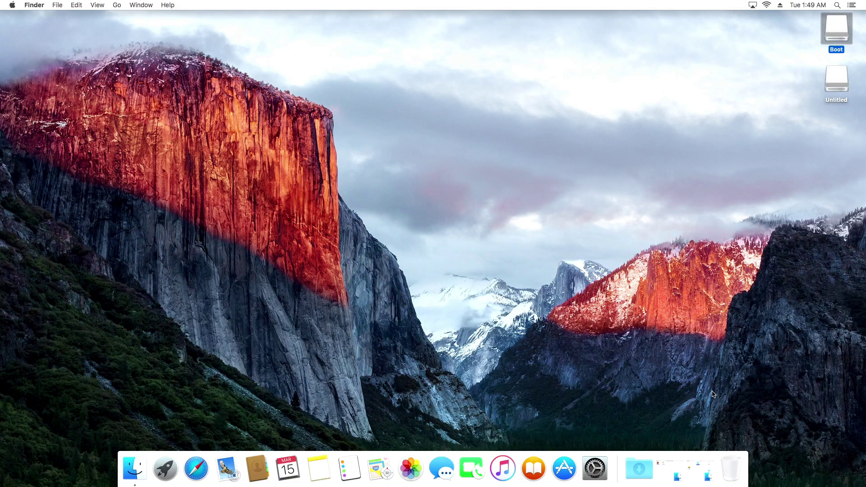
Install WebDriver-346.03.05f02.pkg from the Boot drive with the admin password, then restart.
{"action": "left_click", "coordinate": [703, 480]}
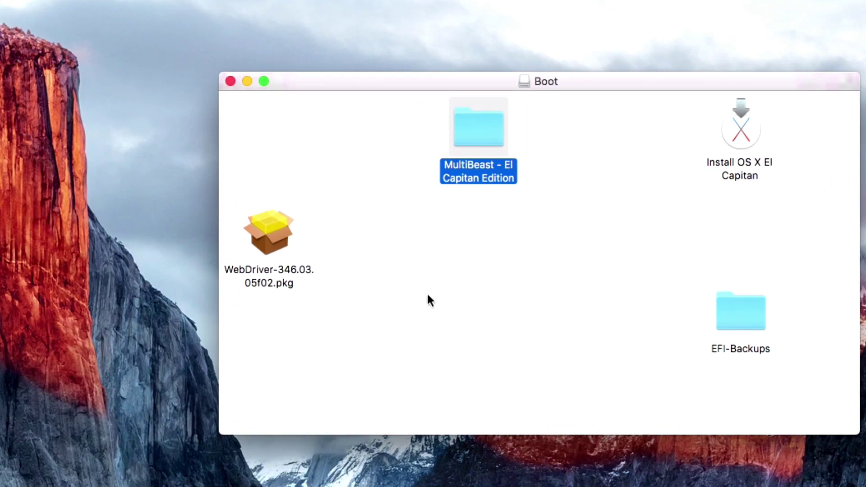
{"action": "double_click", "coordinate": [262, 228]}
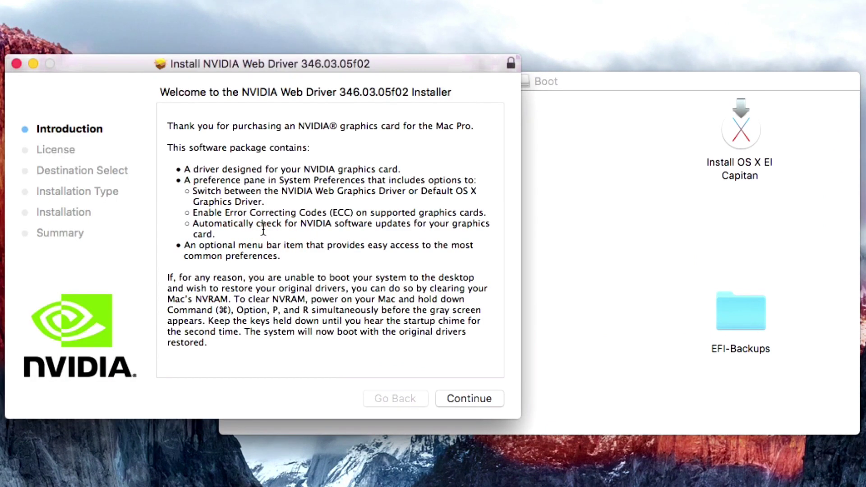
{"action": "left_click", "coordinate": [470, 400]}
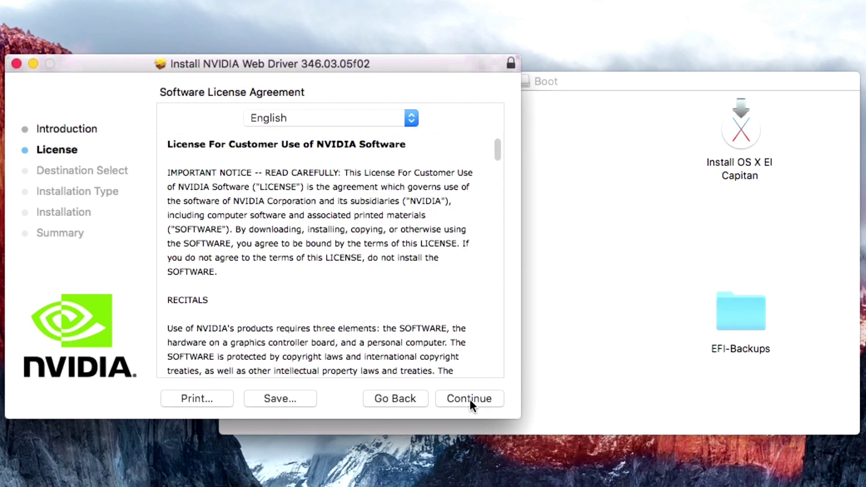
{"action": "left_click", "coordinate": [470, 399]}
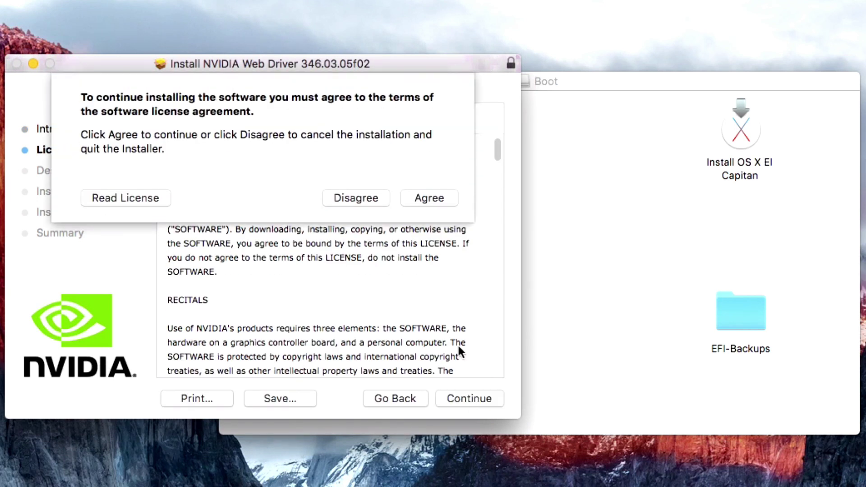
{"action": "left_click", "coordinate": [431, 195]}
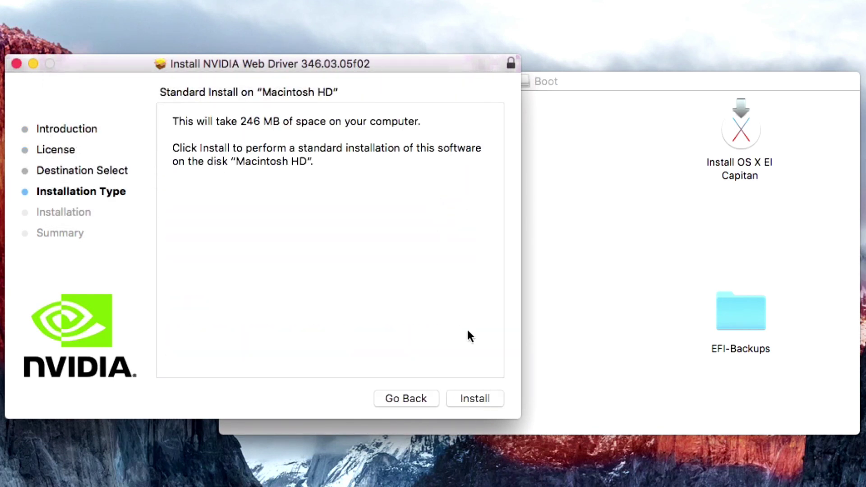
{"action": "left_click", "coordinate": [479, 399]}
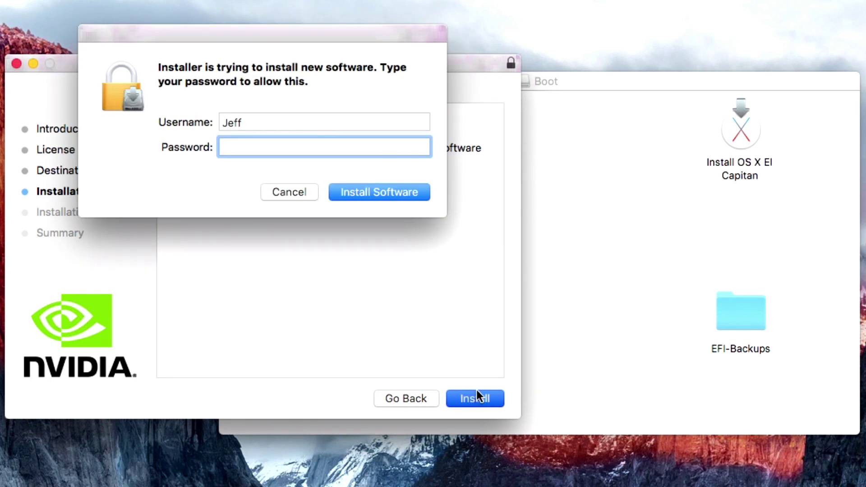
{"action": "type", "text": "********"}
{"action": "key", "text": "Return"}
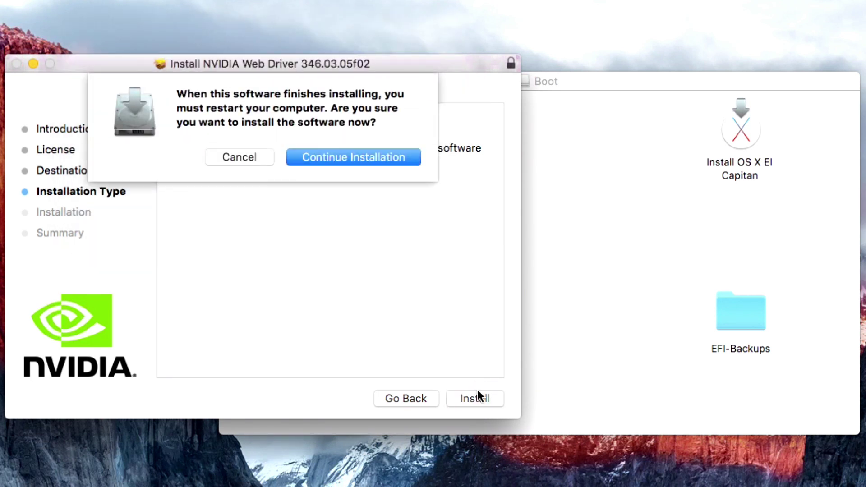
{"action": "left_click", "coordinate": [398, 154]}
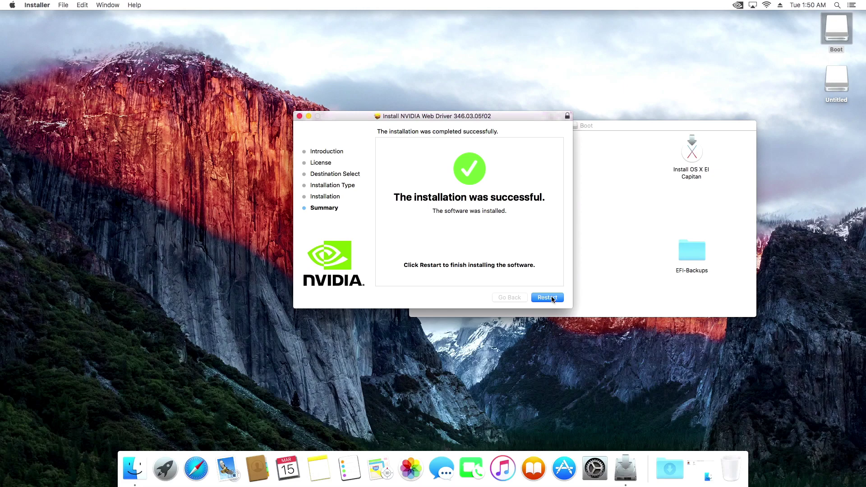
{"action": "left_click", "coordinate": [553, 300]}
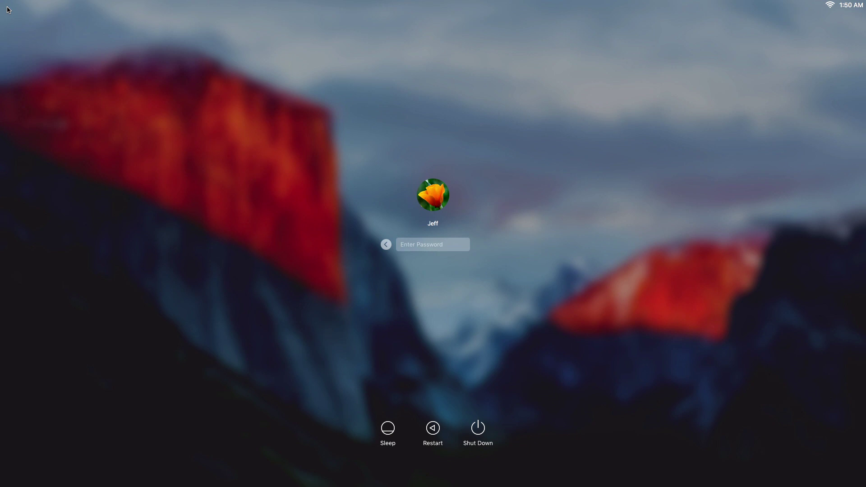
Log back in to El Capitan with the account password after the reboot.
{"action": "key", "text": "Return"}
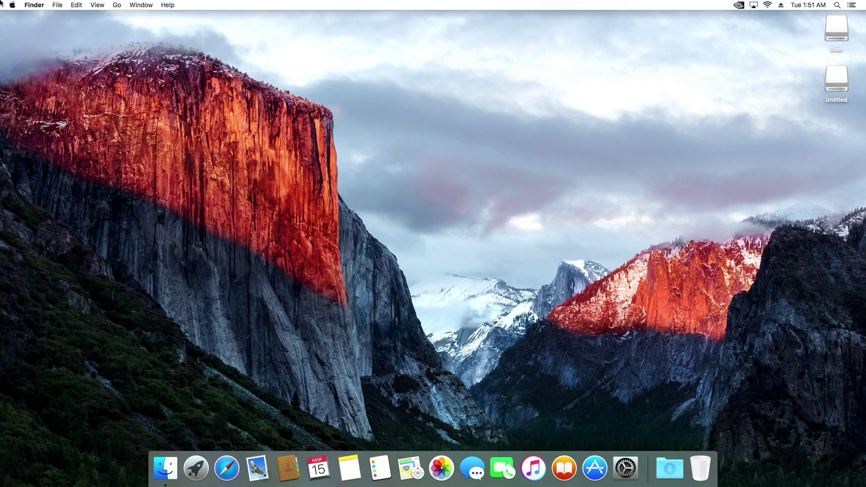
Launch Safari and go to 9to5mac.com by typing '9to5' and taking the suggestion.
{"action": "left_click", "coordinate": [231, 456]}
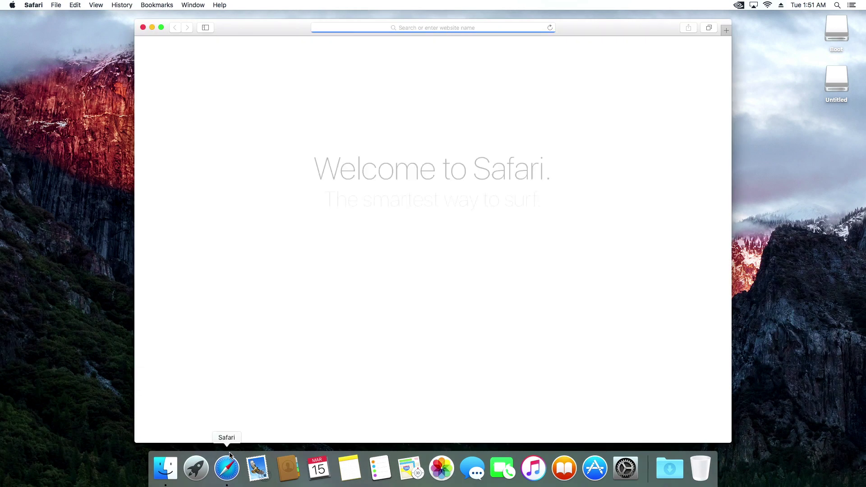
{"action": "left_click", "coordinate": [496, 27]}
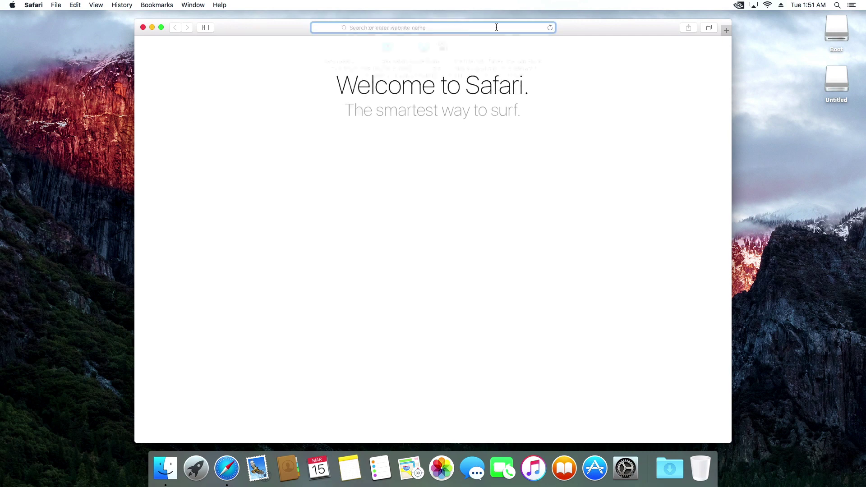
{"action": "type", "text": "9to5"}
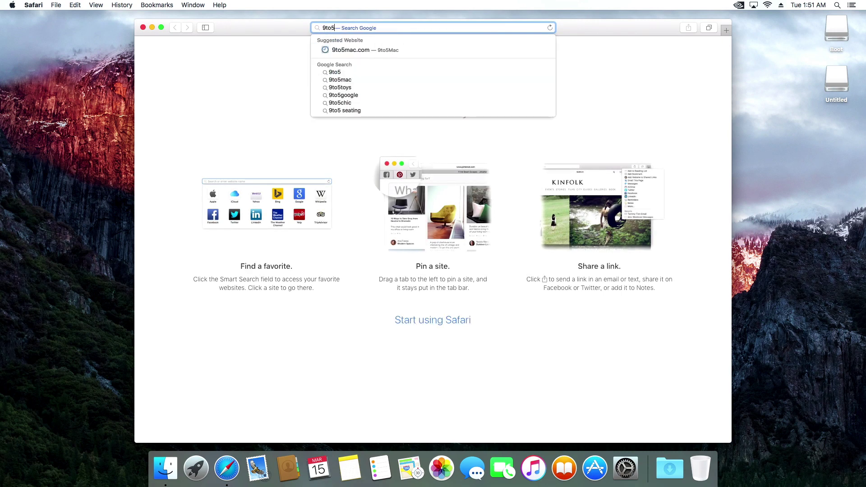
{"action": "key", "text": "Down"}
{"action": "key", "text": "Return"}
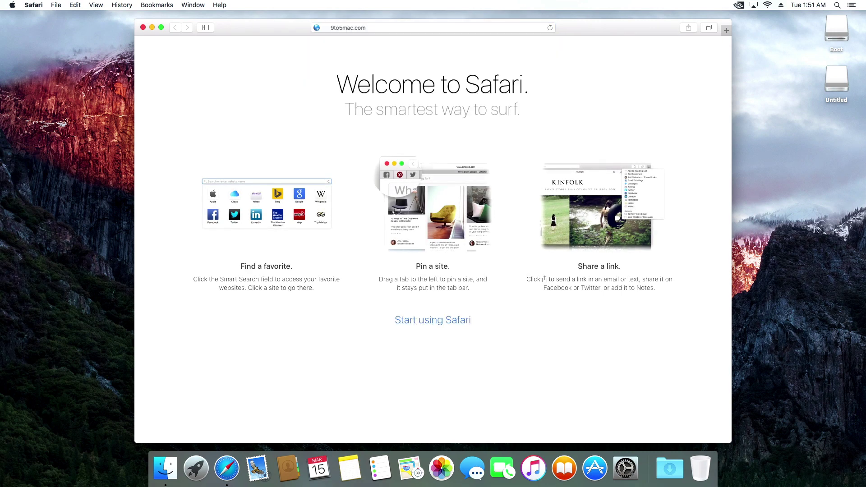